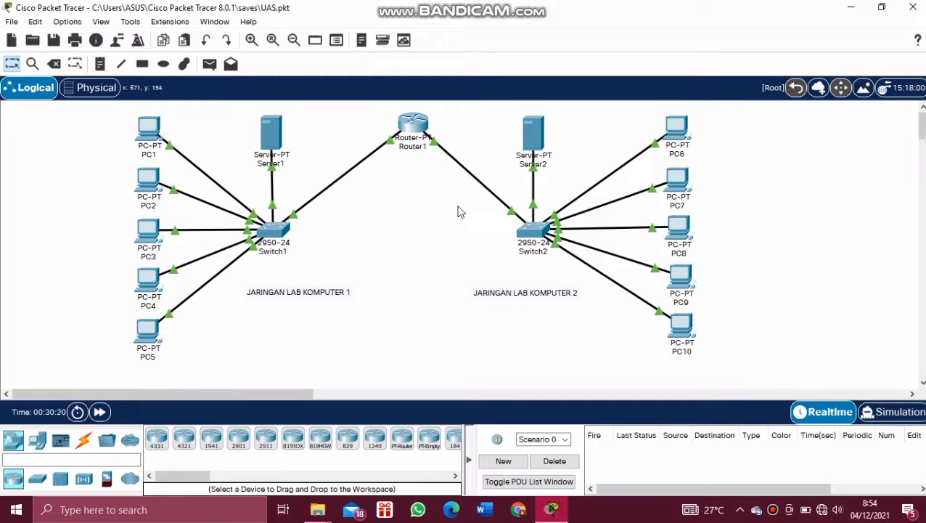
# Review the IP configuration of Router1's FastEthernet0/0, FastEthernet1/0, Serial2/0 and Serial3/0 interfaces
pyautogui.click(413, 124)
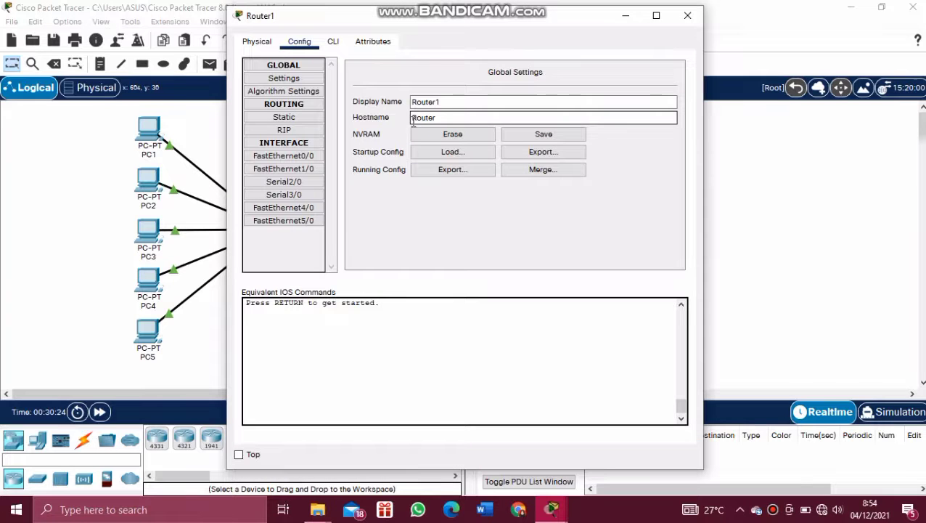
pyautogui.click(305, 157)
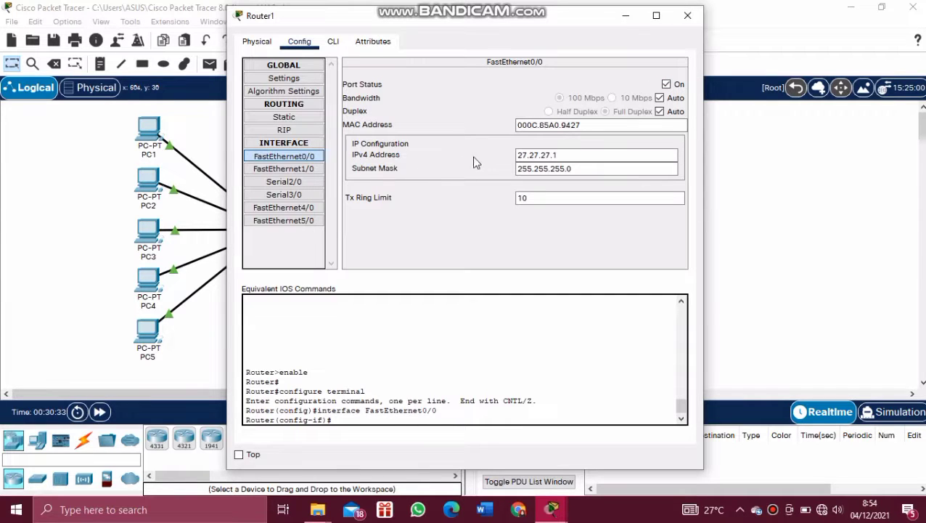
pyautogui.click(519, 166)
pyautogui.click(531, 158)
pyautogui.click(520, 171)
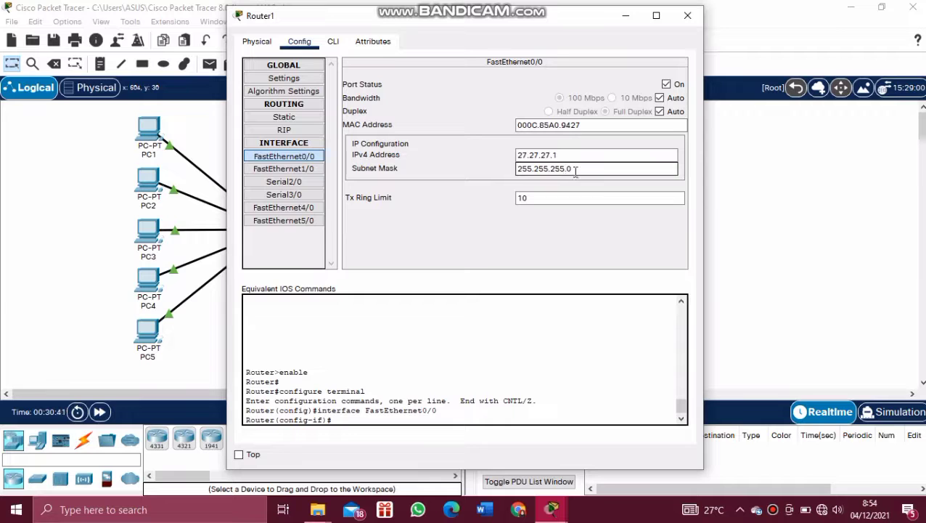
pyautogui.click(293, 176)
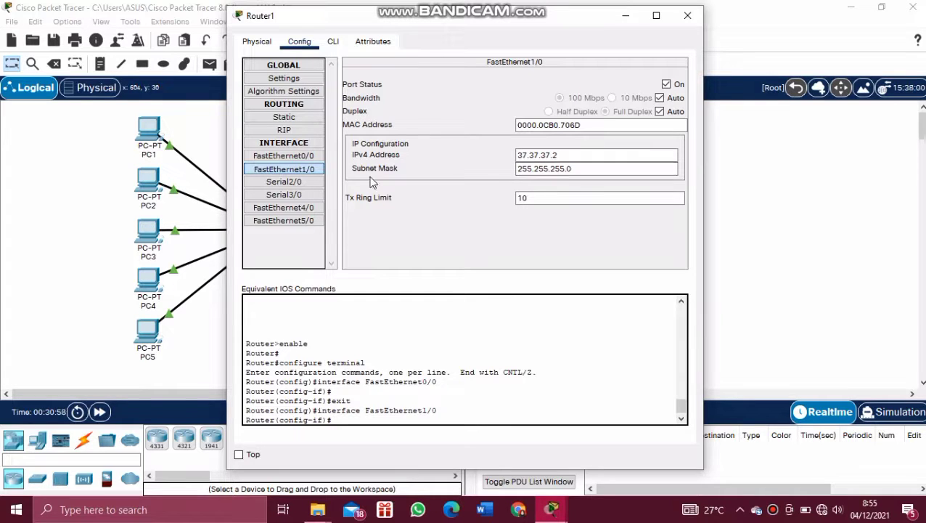
pyautogui.click(298, 184)
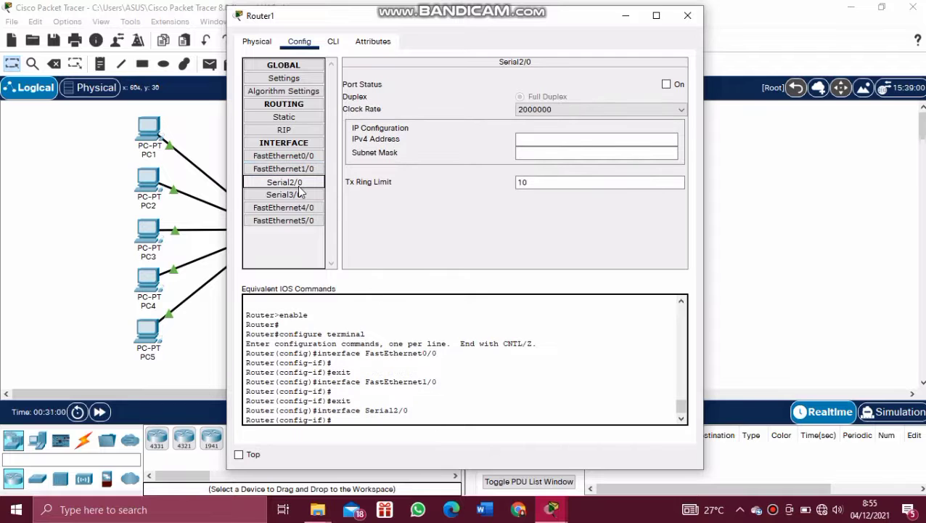
pyautogui.click(294, 196)
pyautogui.click(290, 185)
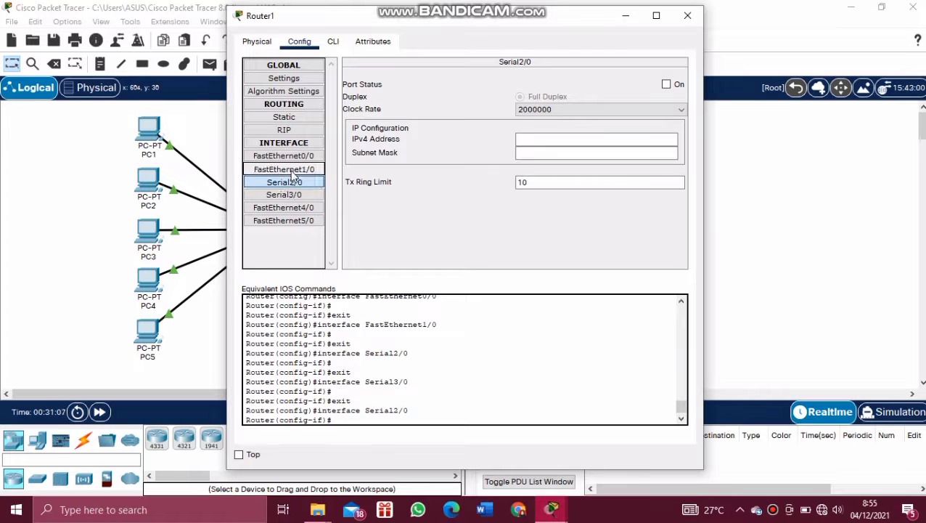
pyautogui.click(293, 172)
pyautogui.click(289, 159)
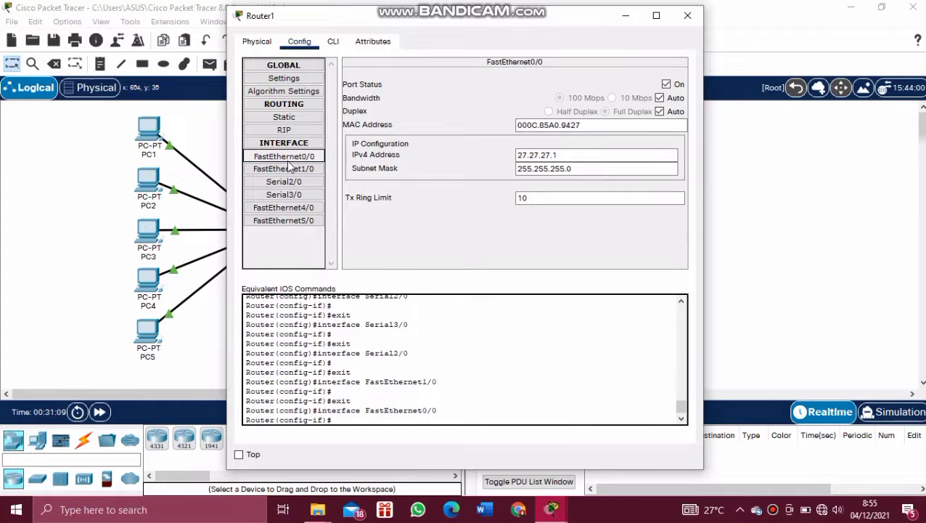
pyautogui.click(687, 16)
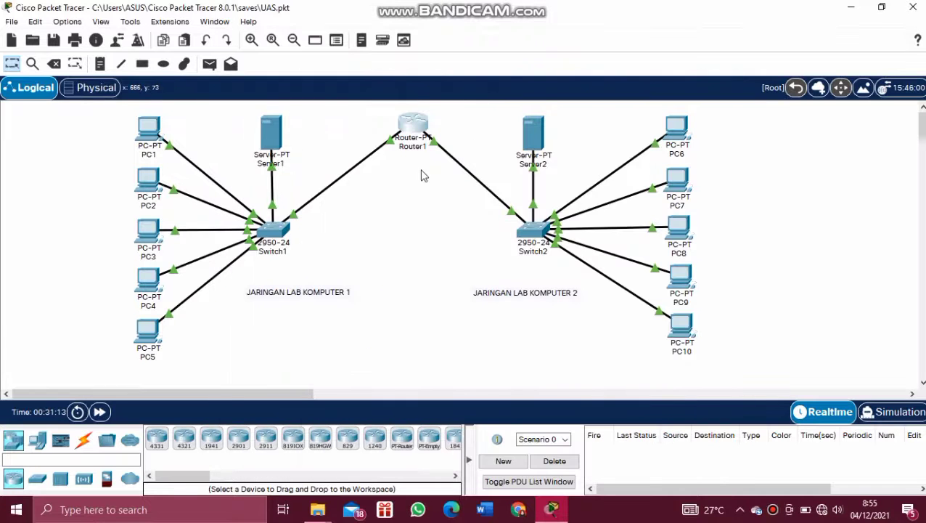
# Examine Server1's static IP configuration and compare it with the gateway and DNS settings of its DHCP service
pyautogui.click(269, 135)
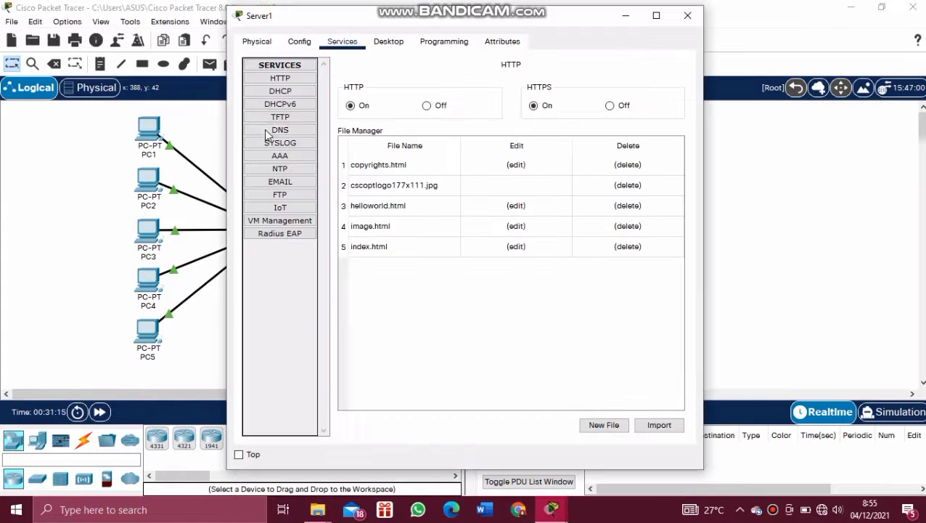
pyautogui.click(389, 43)
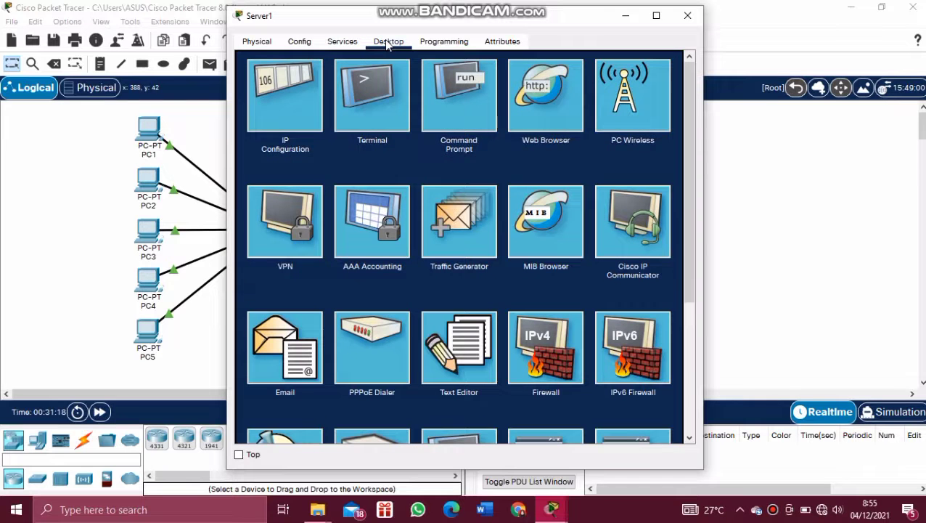
pyautogui.click(287, 101)
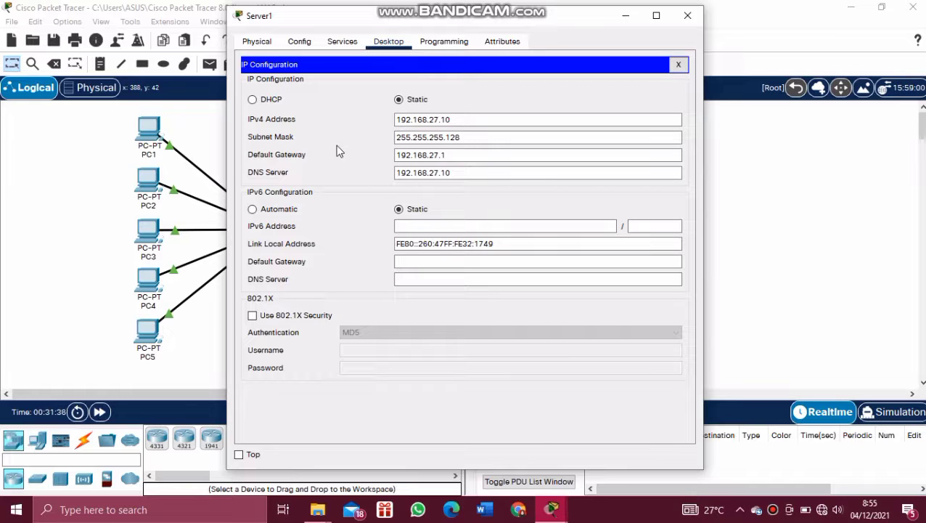
pyautogui.click(441, 174)
pyautogui.click(341, 43)
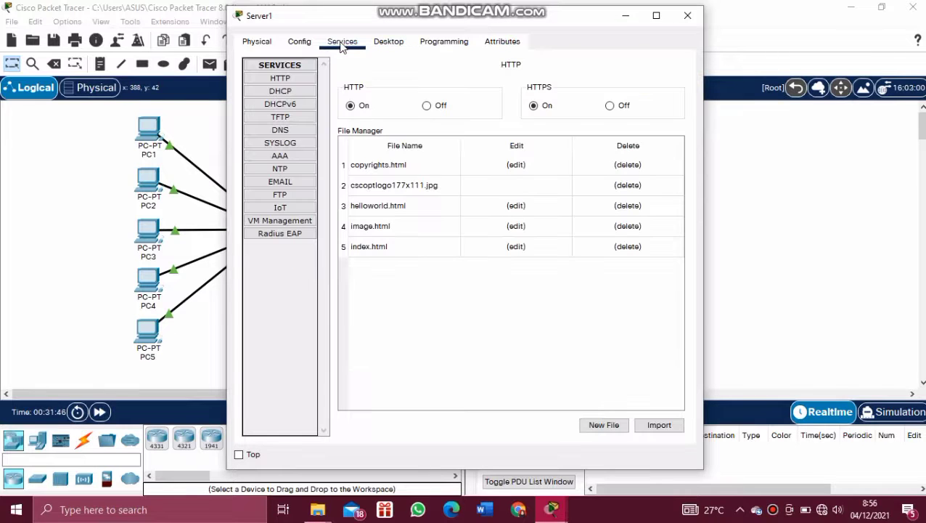
pyautogui.click(283, 92)
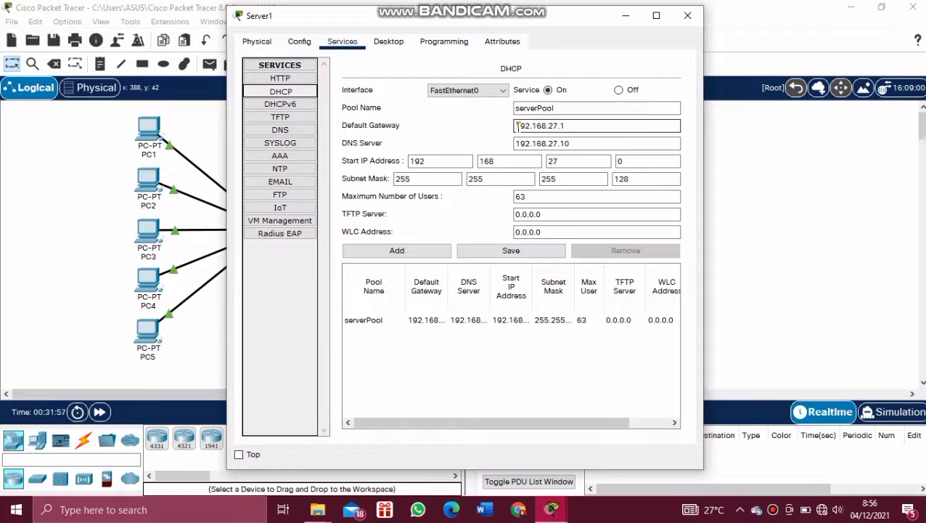
pyautogui.click(378, 42)
pyautogui.click(312, 78)
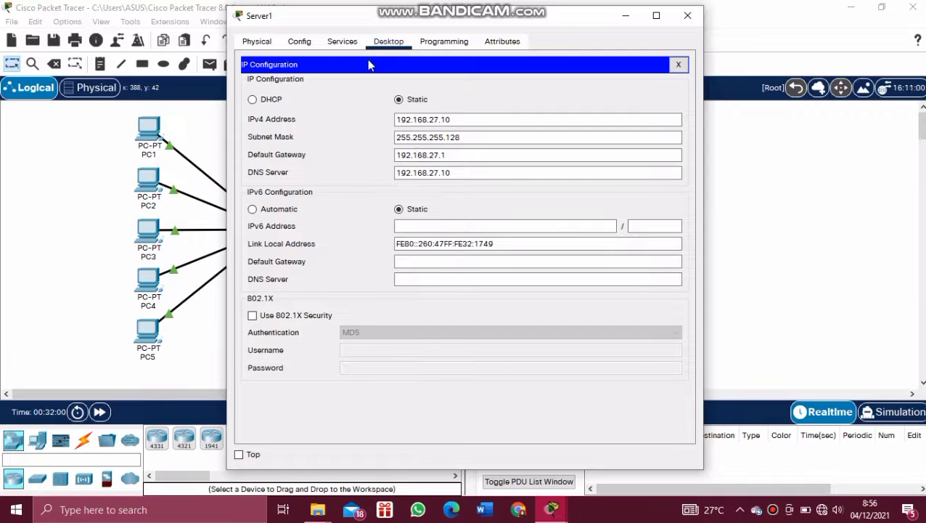
# Set the start IP address of Server1's DHCP pool serverPool to 192.168.27.11 and save the pool
pyautogui.click(342, 42)
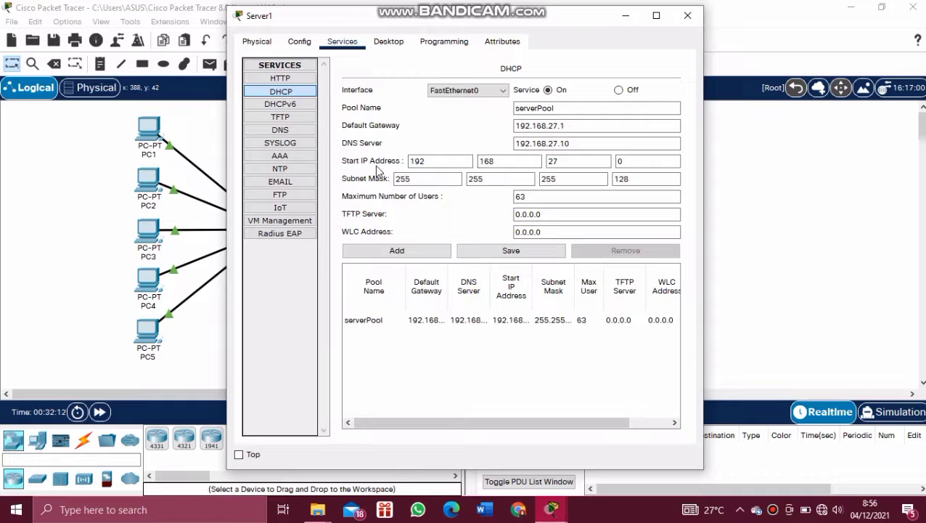
pyautogui.click(626, 163)
pyautogui.press('BackSpace')
pyautogui.write('11')
pyautogui.click(537, 260)
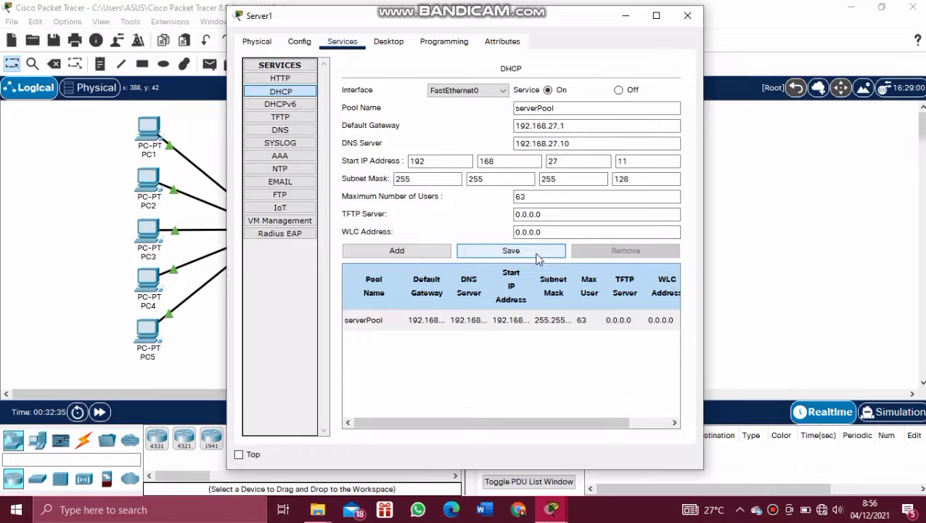
pyautogui.click(688, 16)
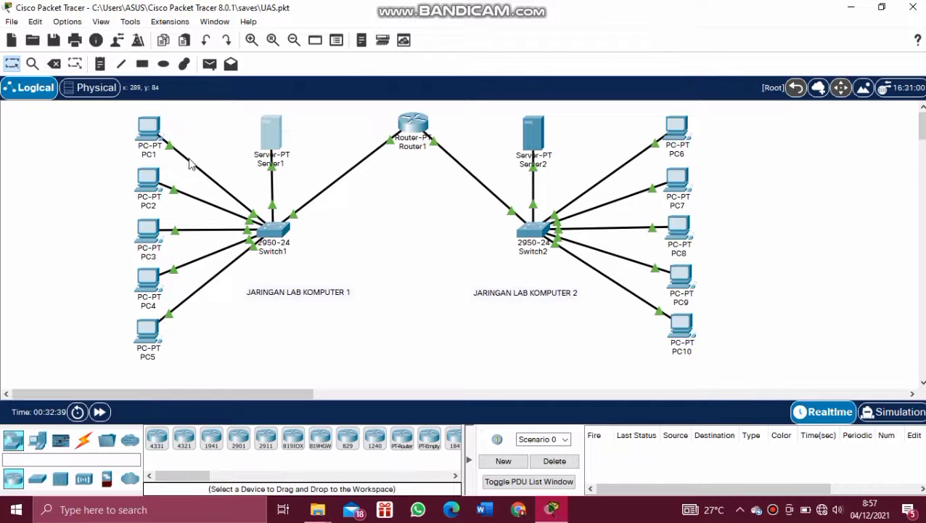
# Switch PC1's IPv4 configuration from static to DHCP so it obtains its address from the server
pyautogui.click(154, 132)
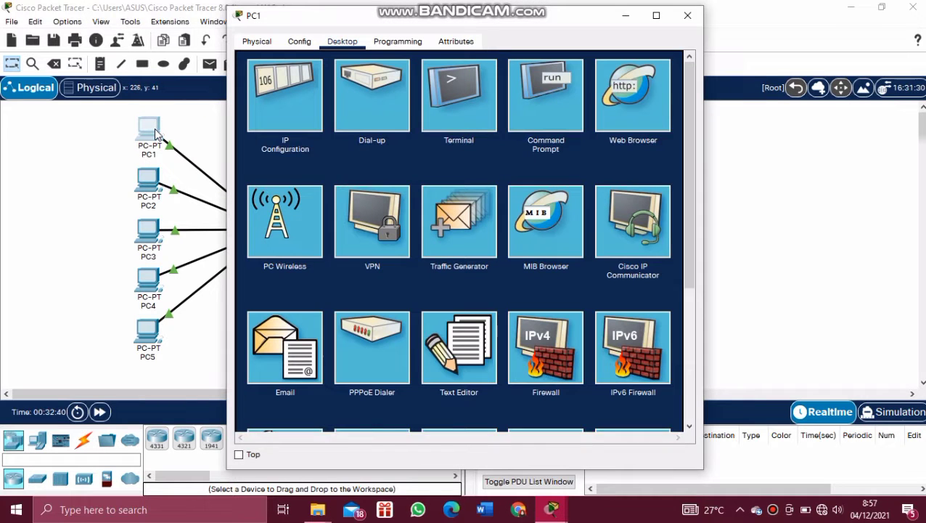
pyautogui.click(280, 109)
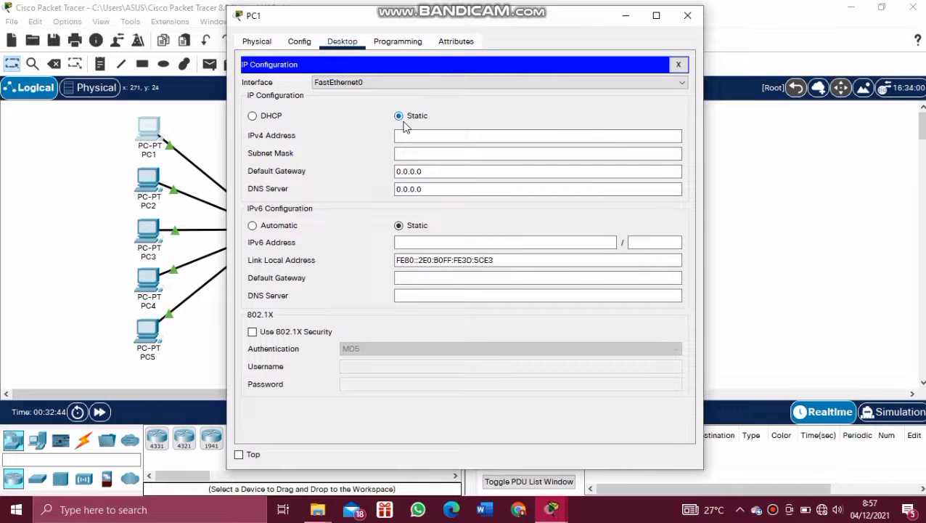
pyautogui.click(263, 125)
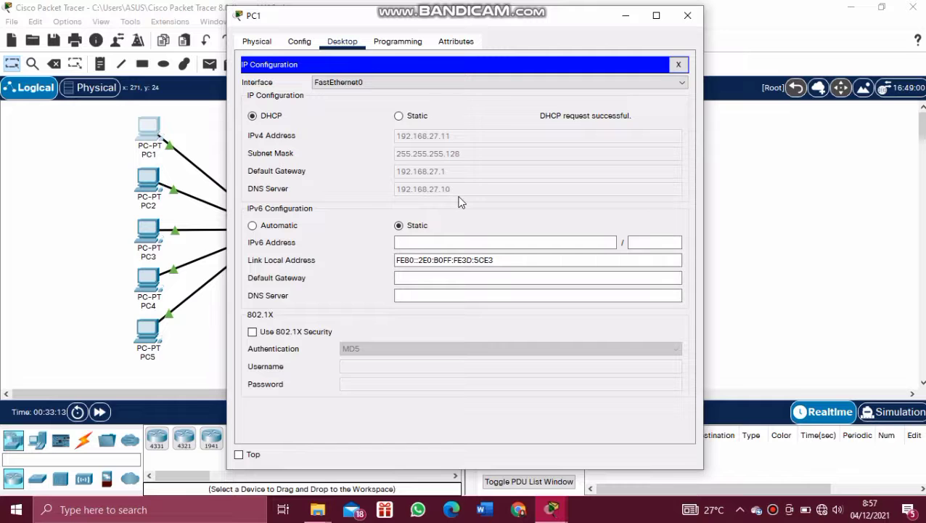
pyautogui.click(694, 13)
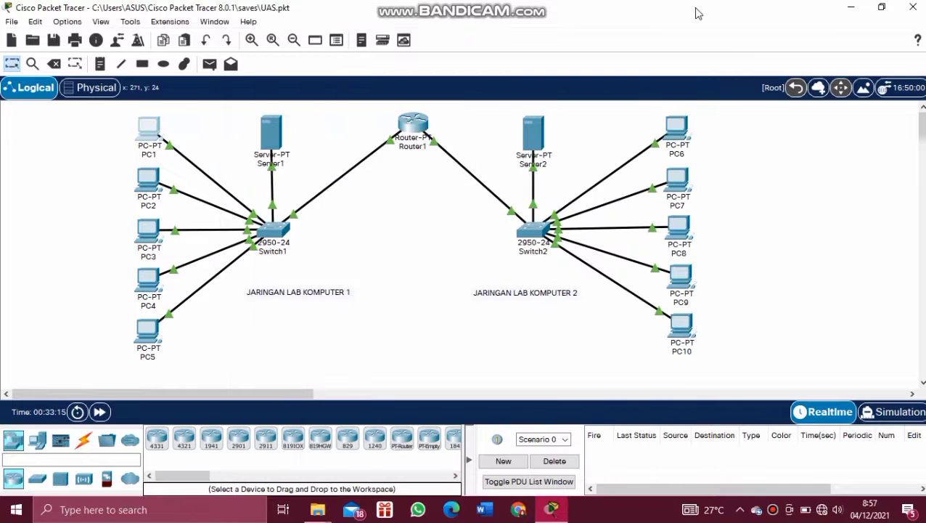
# Switch PC2's IPv4 configuration from static to DHCP
pyautogui.click(149, 180)
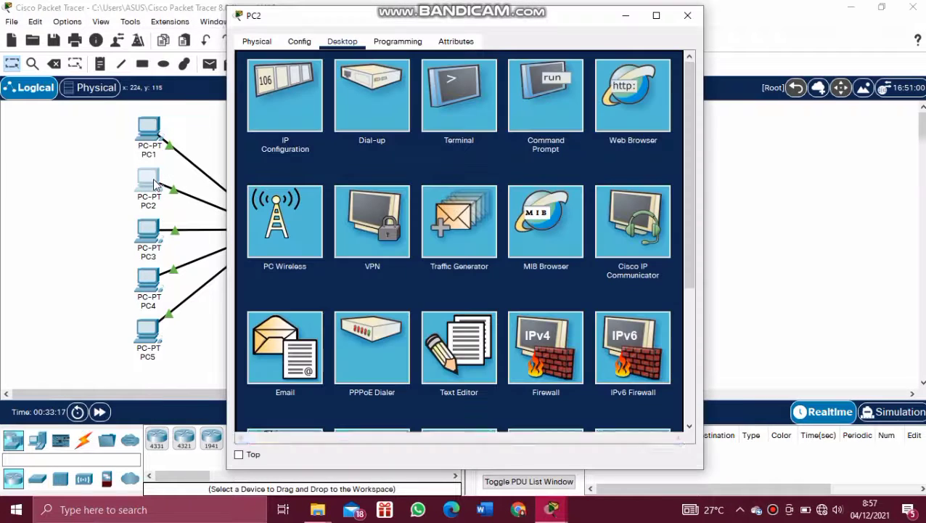
pyautogui.click(282, 108)
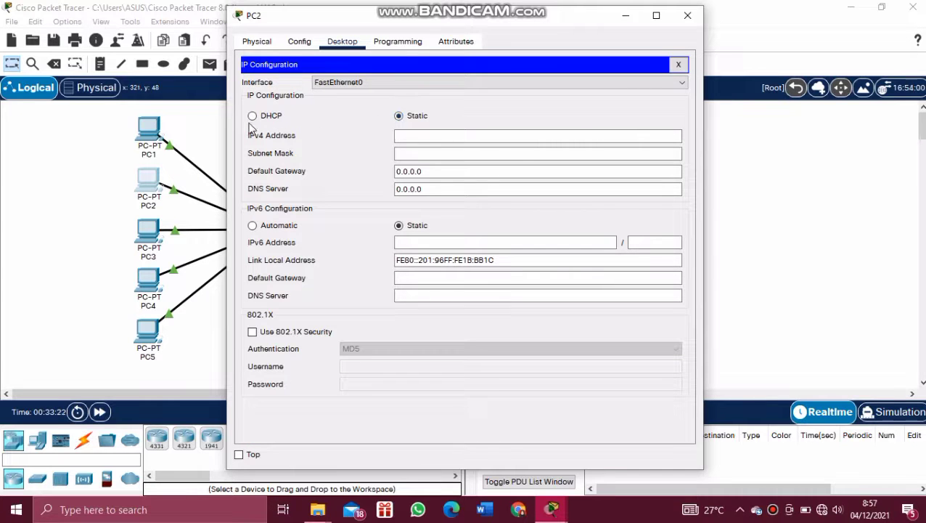
pyautogui.click(252, 117)
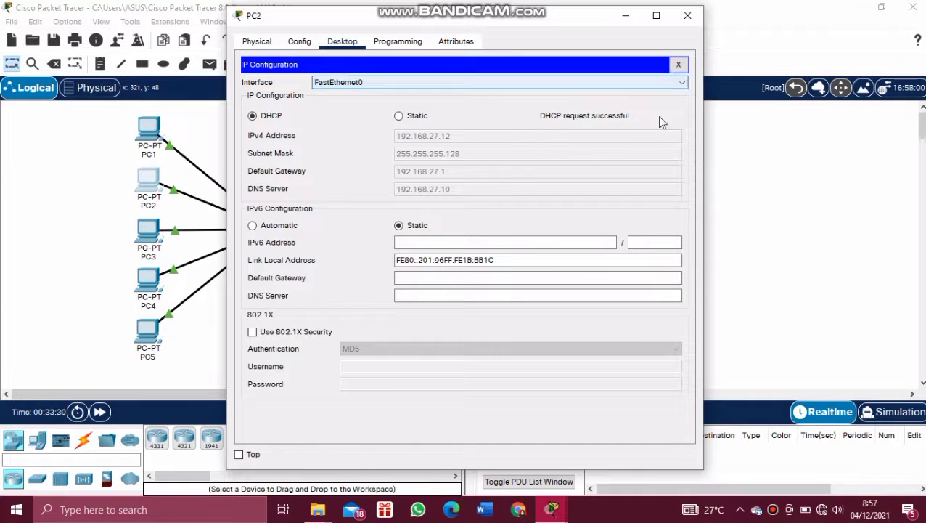
pyautogui.click(688, 18)
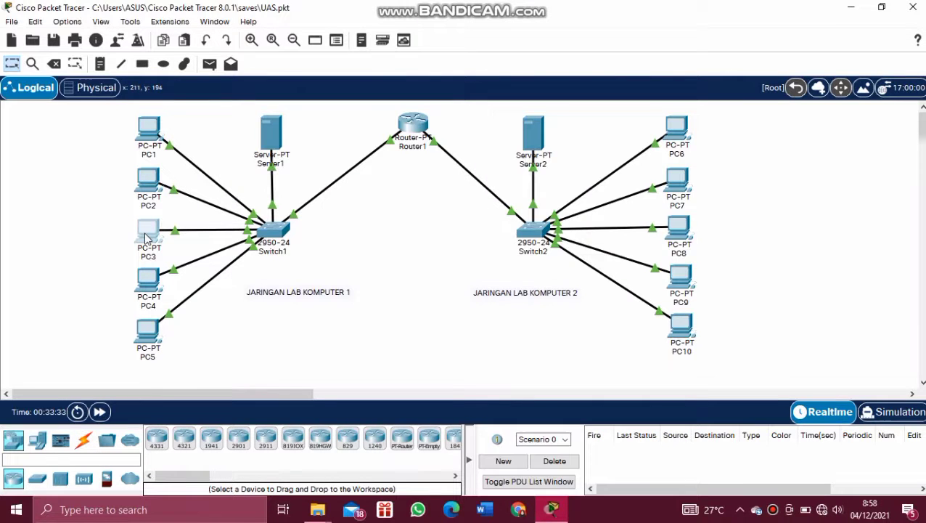
# Set PC3 to obtain its IPv4 configuration through DHCP
pyautogui.click(145, 234)
pyautogui.click(282, 99)
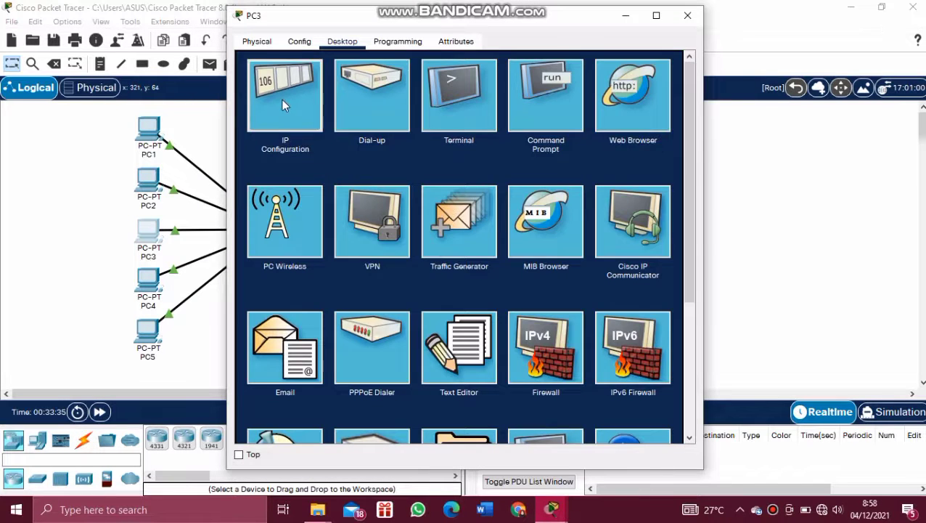
pyautogui.click(254, 117)
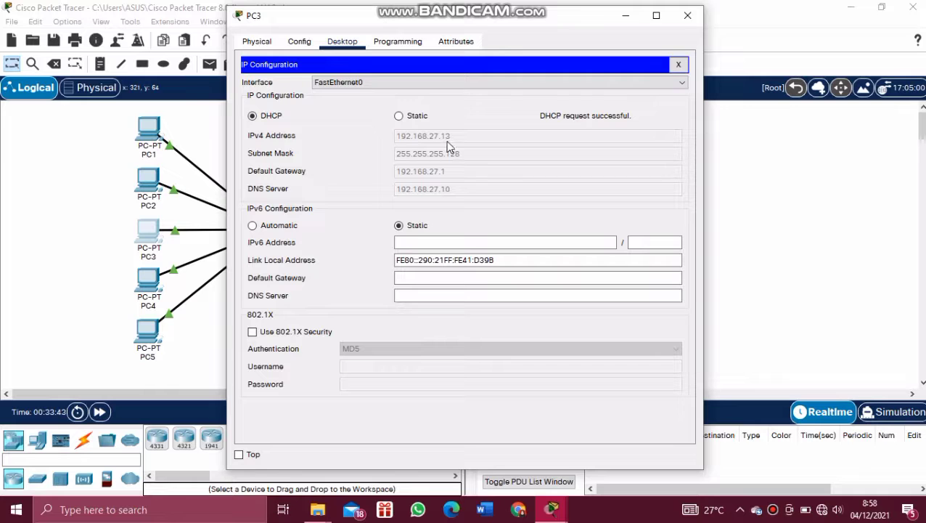
pyautogui.click(686, 16)
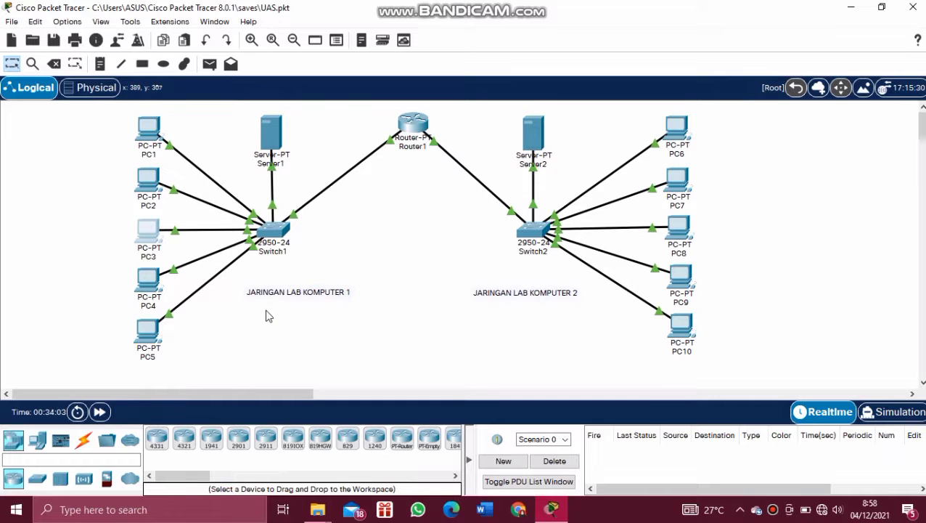
# Set PC4 to obtain its IPv4 configuration through DHCP
pyautogui.click(147, 283)
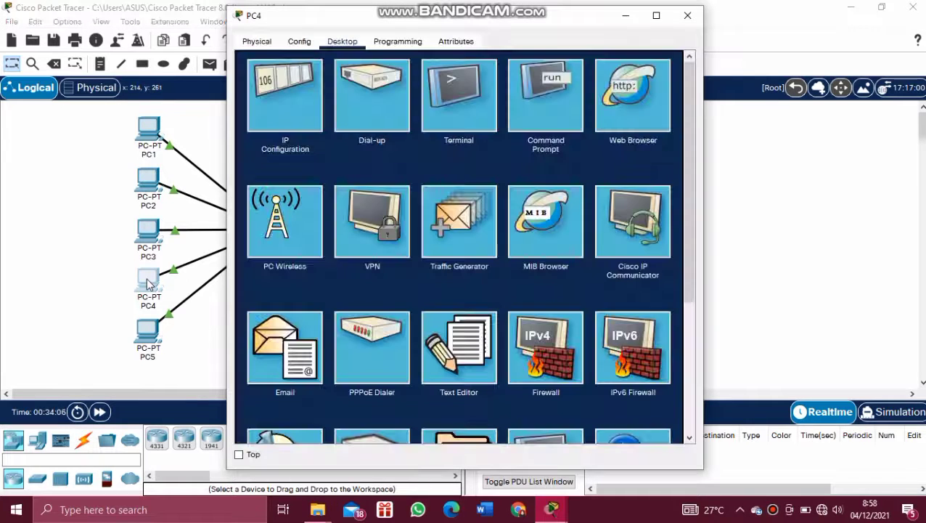
pyautogui.click(289, 82)
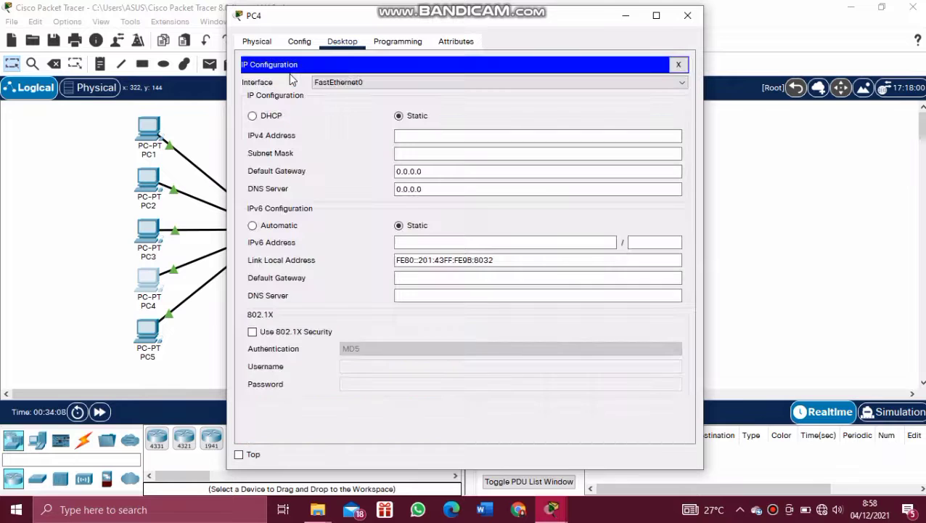
pyautogui.click(270, 117)
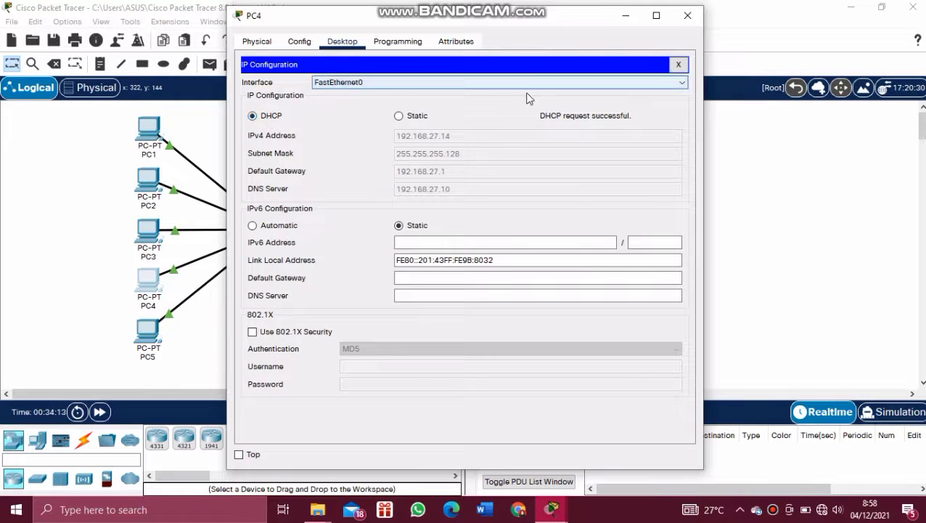
pyautogui.click(686, 14)
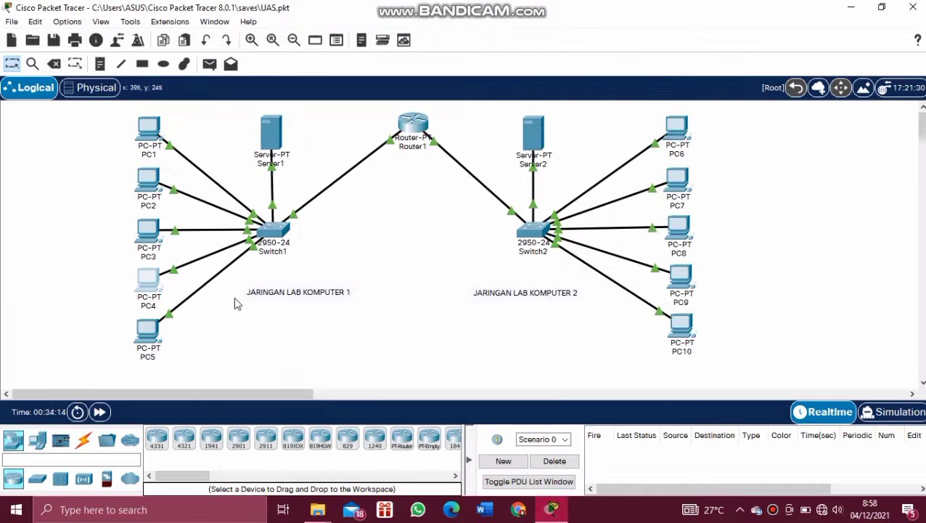
# Set PC5, the last computer of Lab Komputer 1, to obtain its IPv4 configuration through DHCP
pyautogui.click(148, 339)
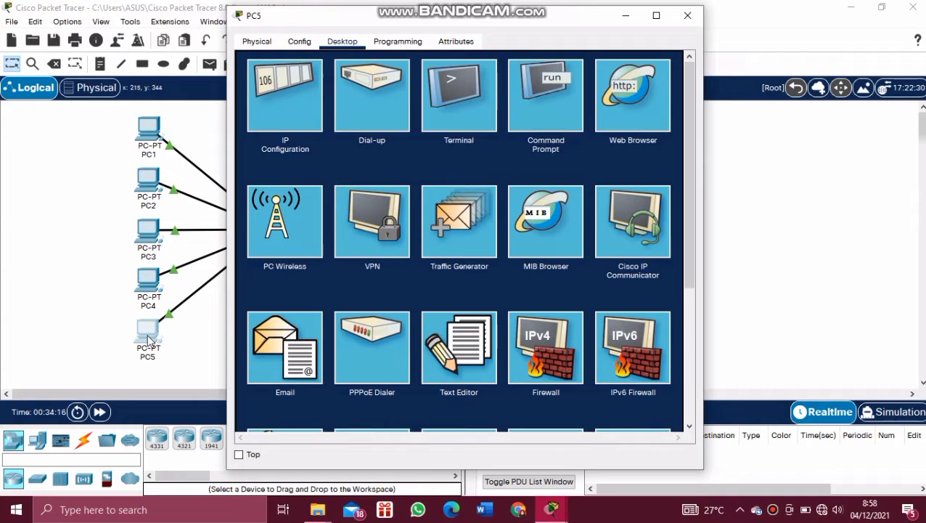
pyautogui.click(273, 119)
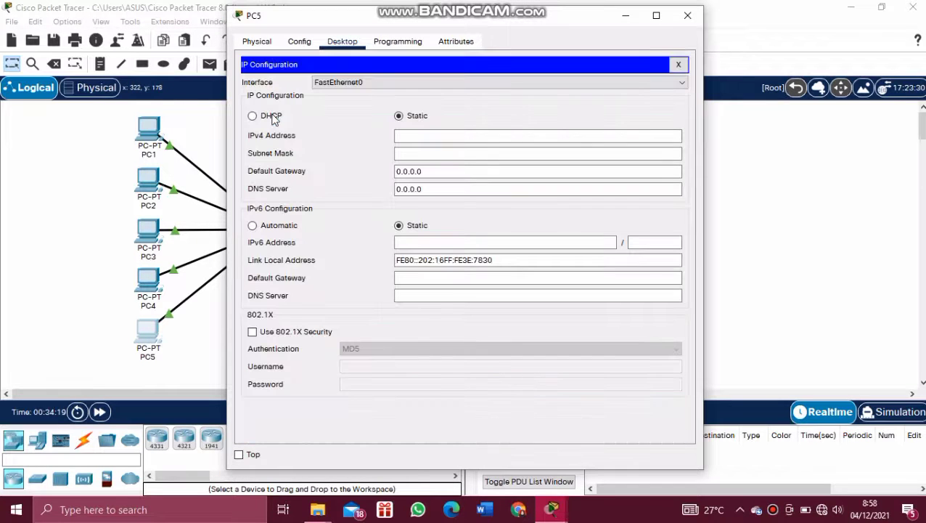
pyautogui.click(252, 116)
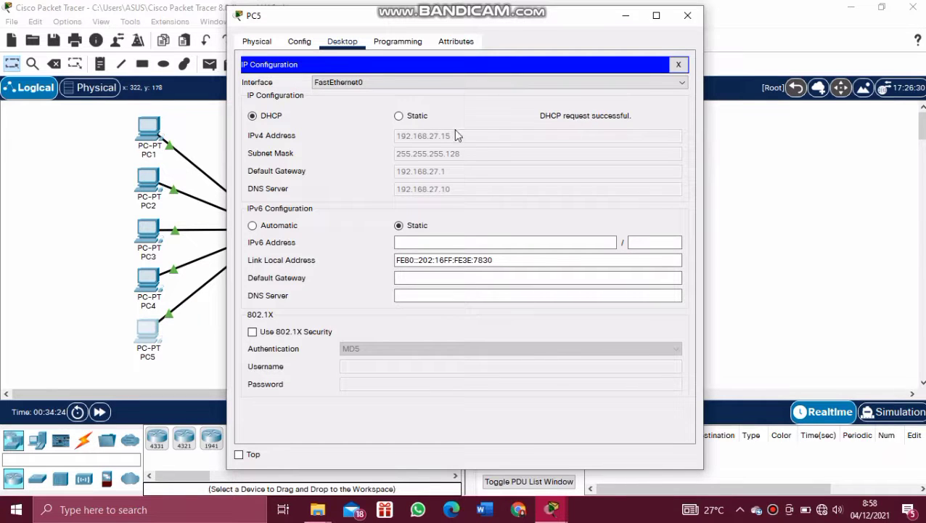
# Examine Server2's static IPv4 configuration, including its address, default gateway and DNS server
pyautogui.click(687, 15)
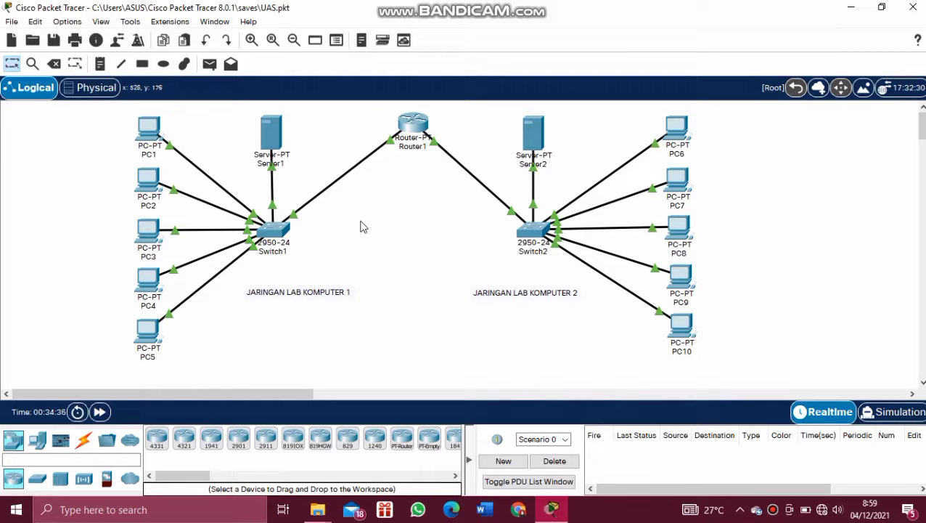
pyautogui.click(538, 137)
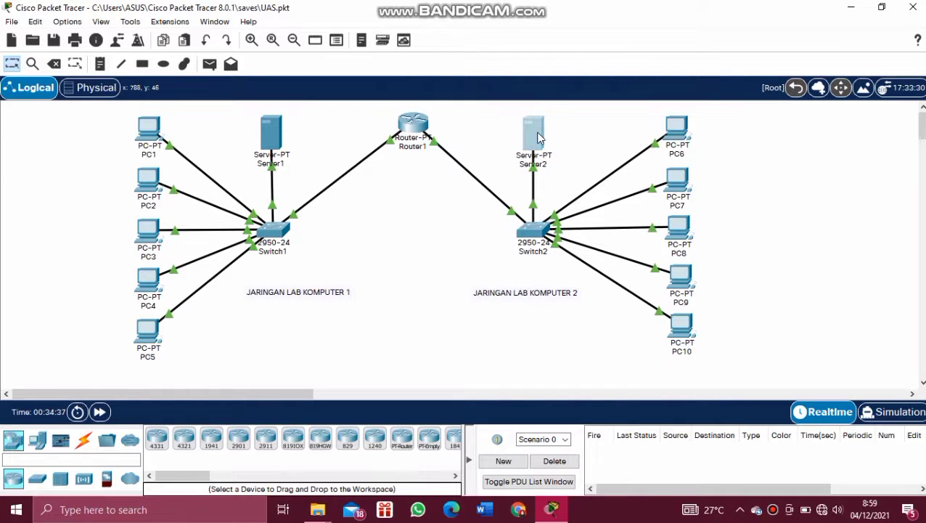
pyautogui.click(385, 42)
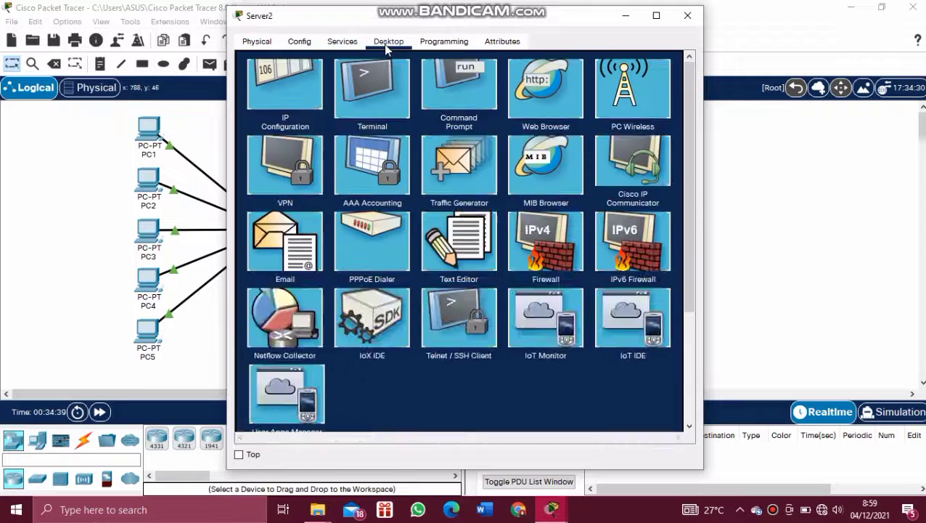
pyautogui.click(290, 97)
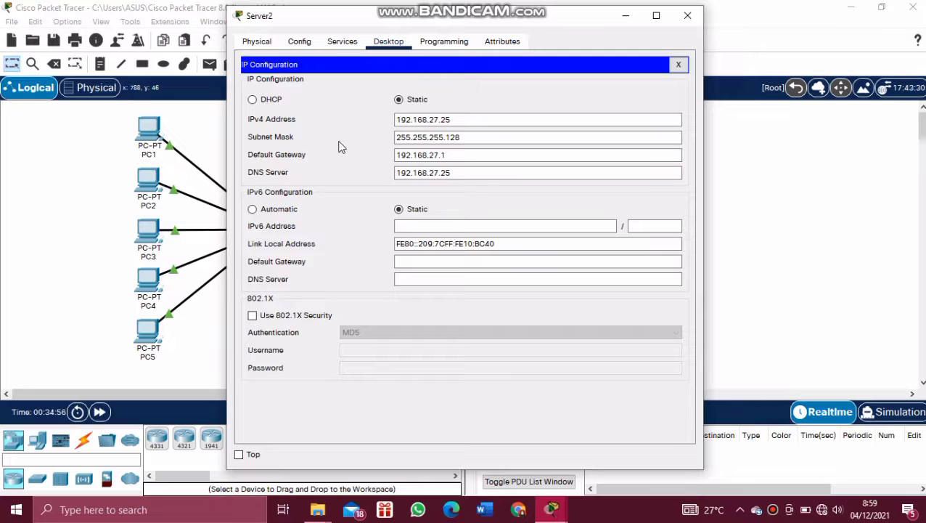
pyautogui.click(412, 176)
# Set the start IP address of Server2's DHCP pool serverPool to 192.168.27.26 and save the pool
pyautogui.click(342, 42)
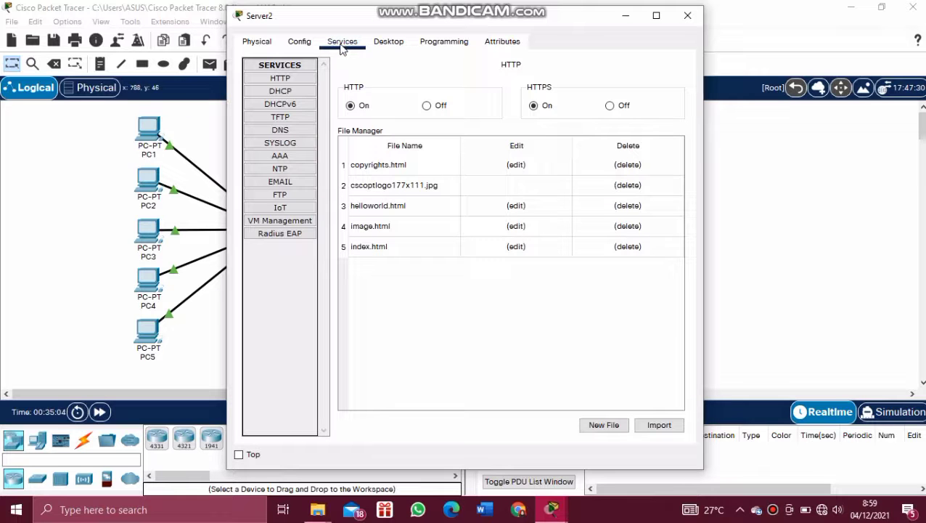
pyautogui.click(295, 92)
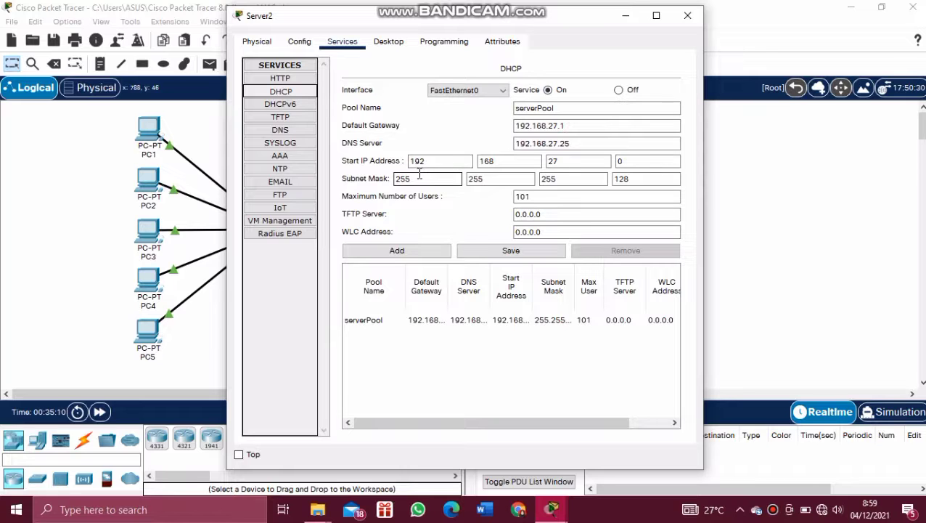
pyautogui.click(529, 124)
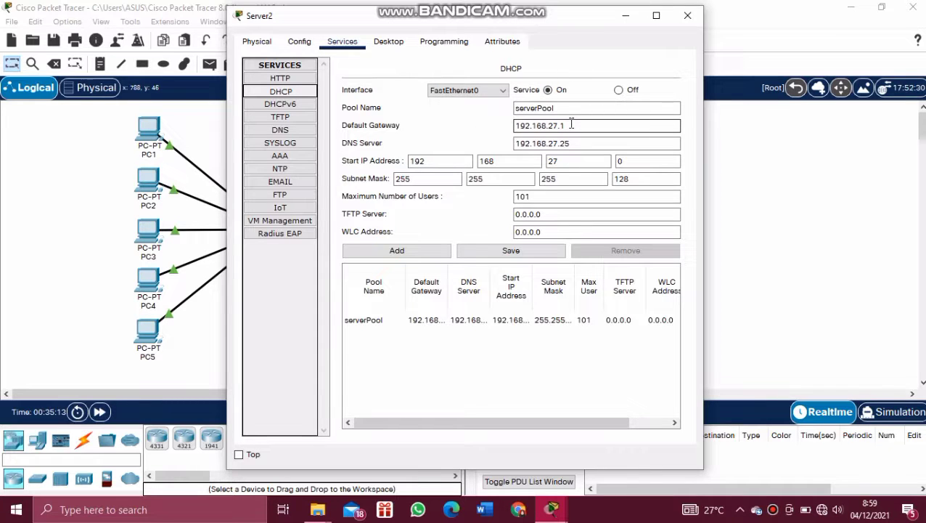
pyautogui.click(557, 143)
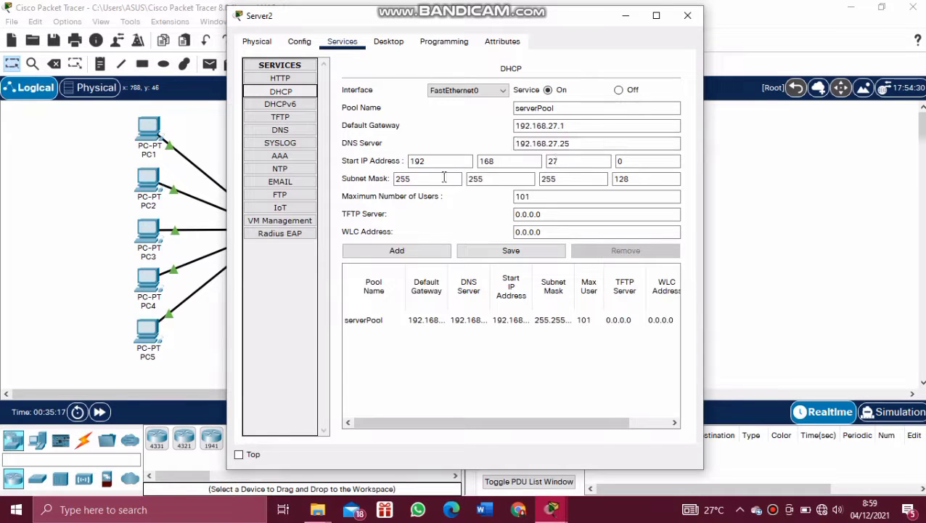
pyautogui.click(555, 163)
pyautogui.click(636, 161)
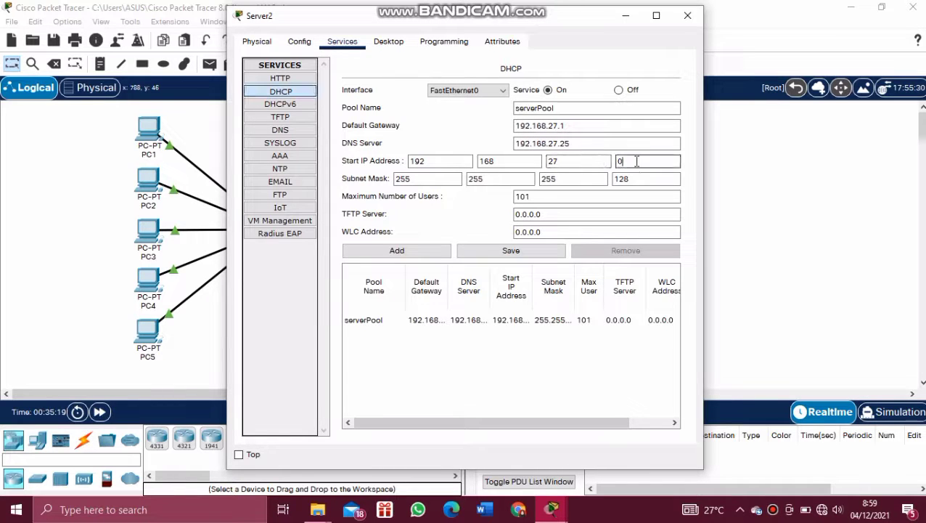
pyautogui.write('26')
pyautogui.click(515, 252)
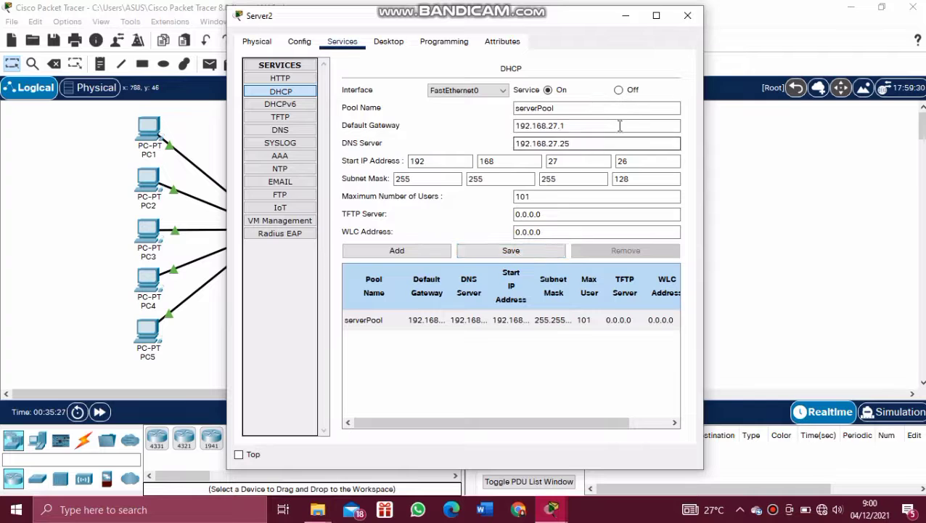
pyautogui.click(691, 17)
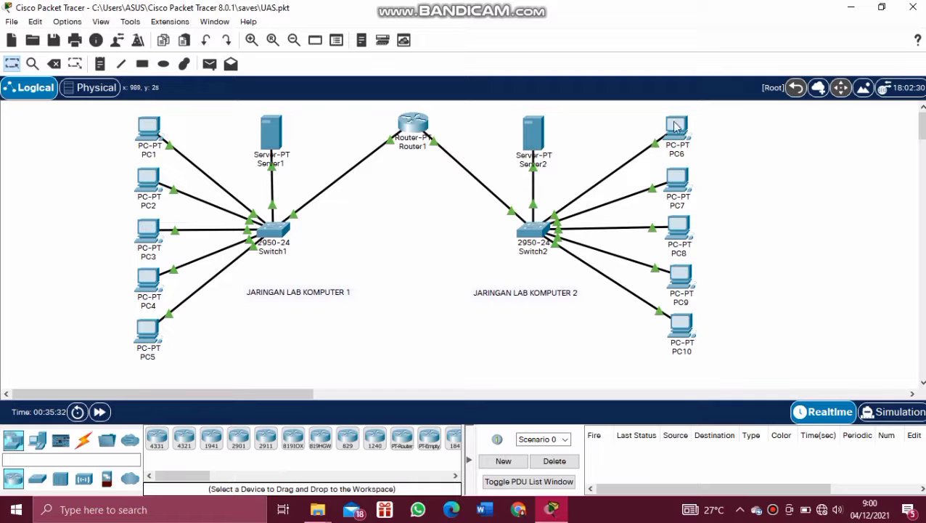
# Set PC6, the first computer of Lab Komputer 2, to obtain its IPv4 configuration through DHCP
pyautogui.click(681, 126)
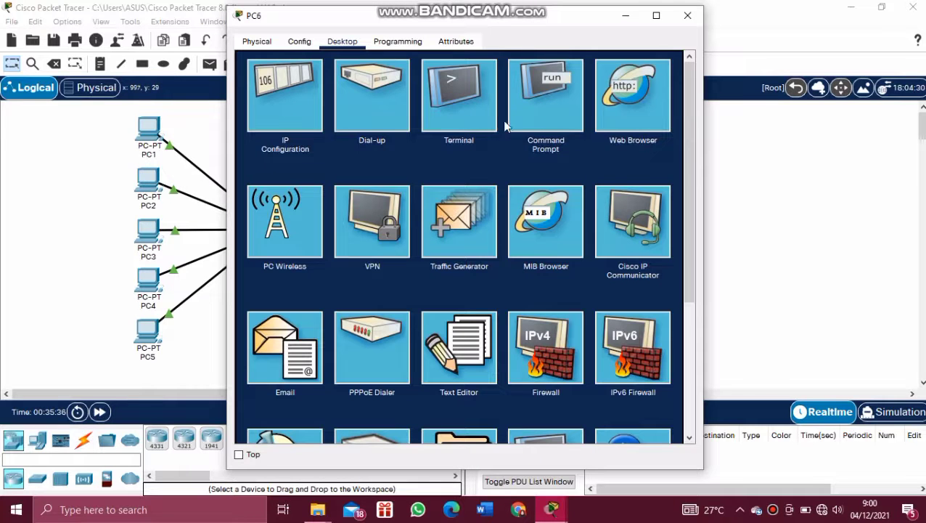
pyautogui.click(290, 117)
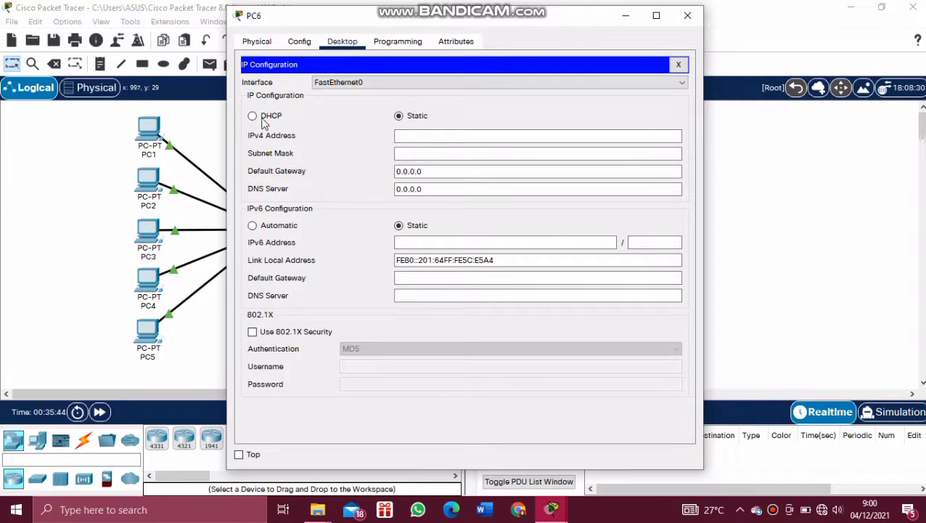
pyautogui.click(261, 119)
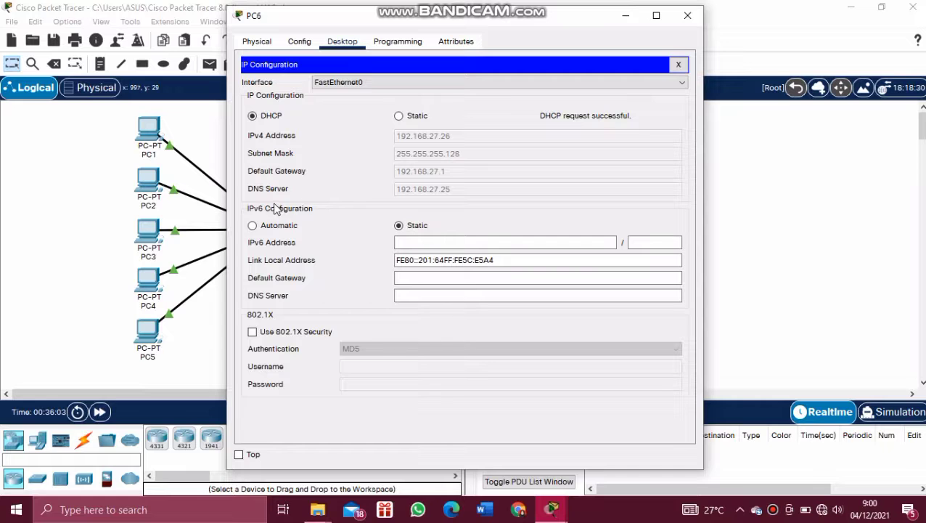
pyautogui.click(685, 20)
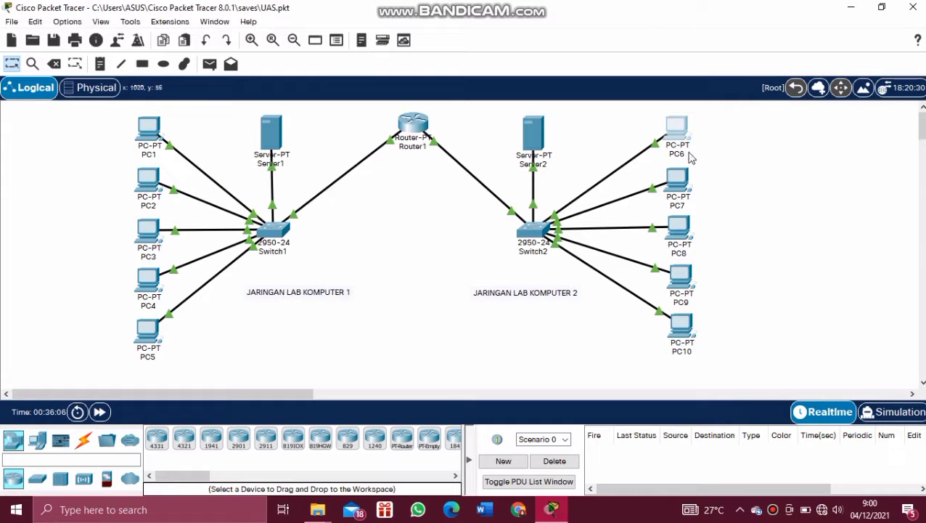
# Switch PC7's IPv4 configuration from static to DHCP
pyautogui.click(681, 189)
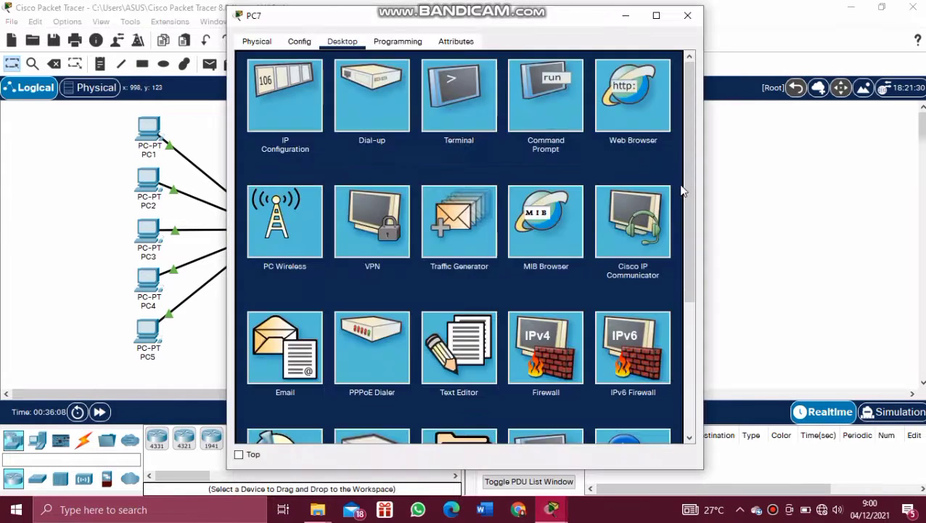
pyautogui.click(296, 105)
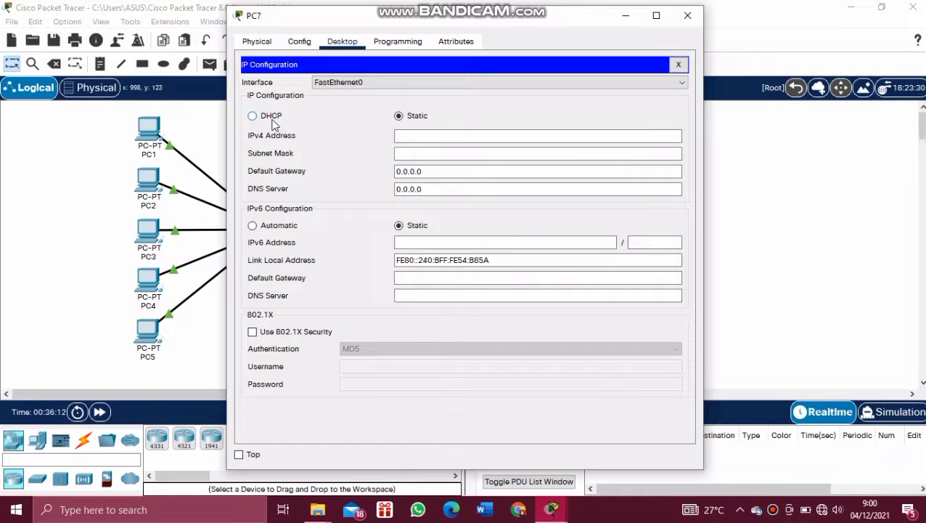
pyautogui.click(271, 118)
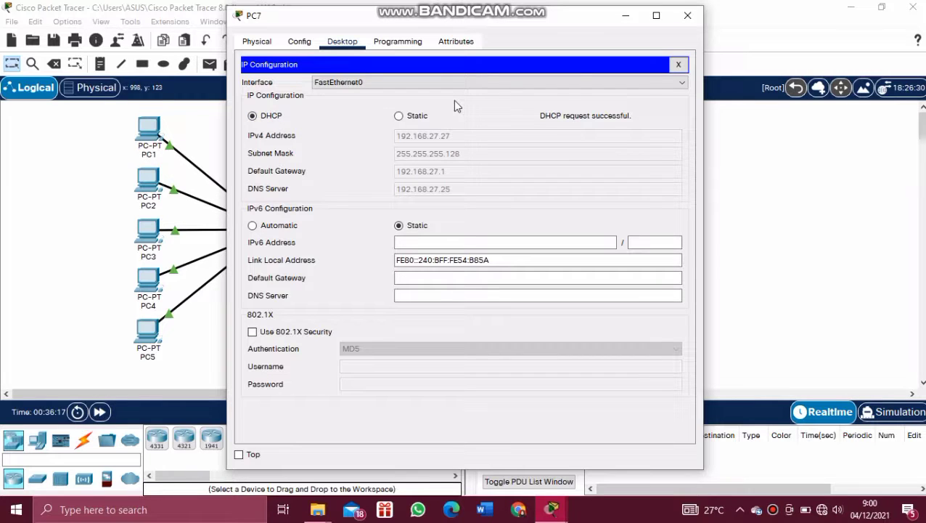
pyautogui.click(688, 16)
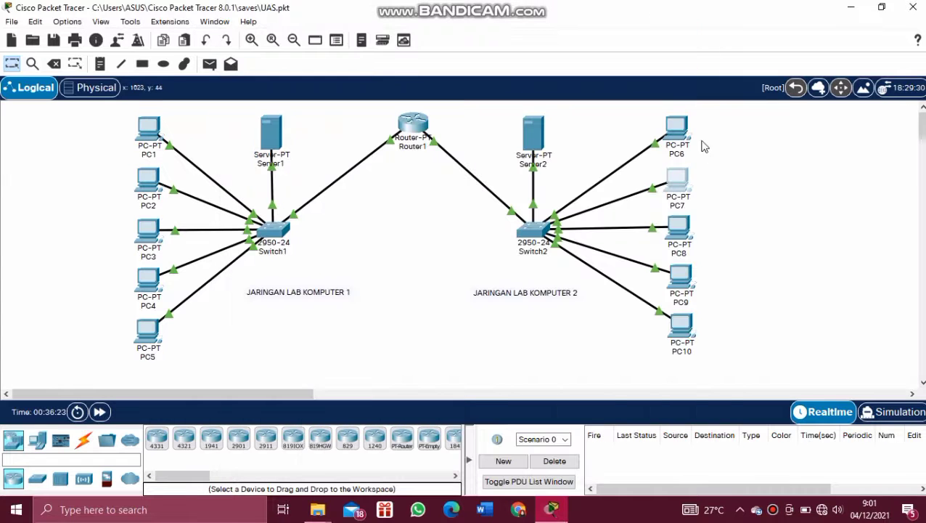
# Set PC8 to obtain its IPv4 configuration through DHCP
pyautogui.click(682, 231)
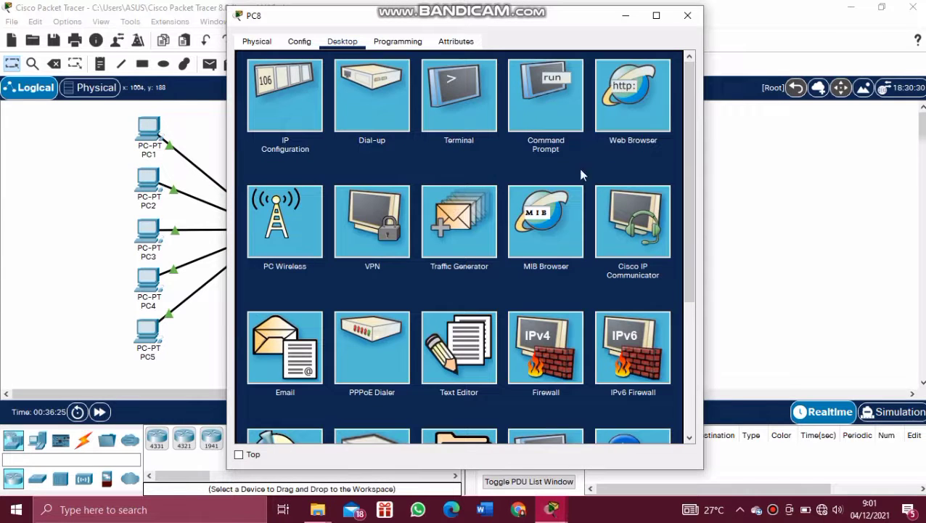
pyautogui.click(277, 107)
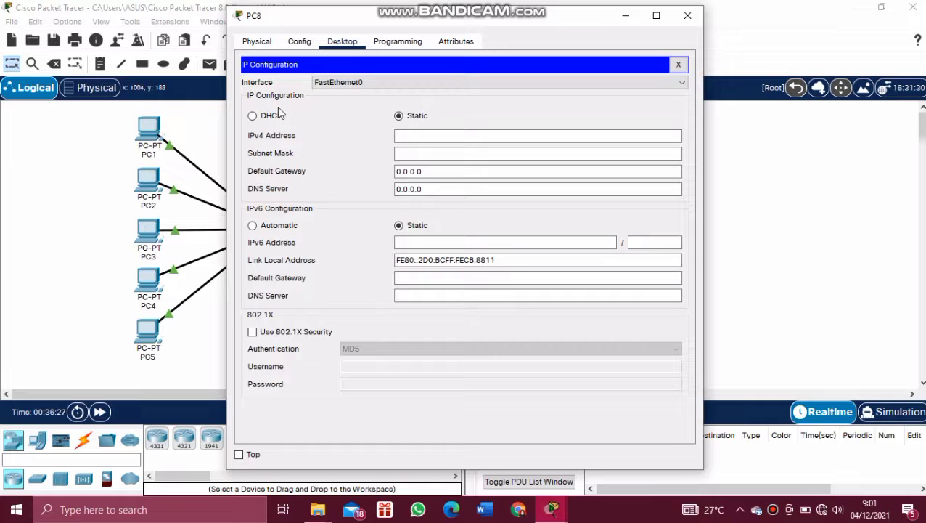
pyautogui.click(252, 116)
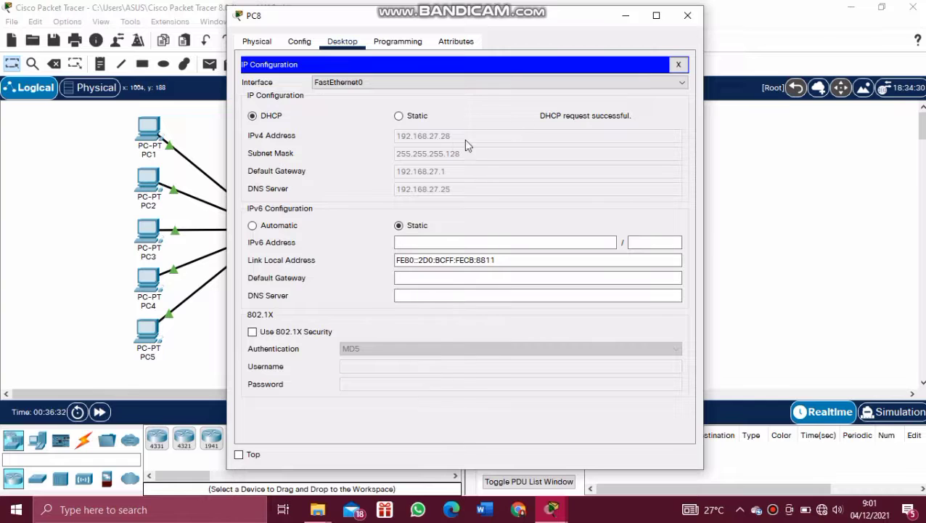
pyautogui.click(689, 15)
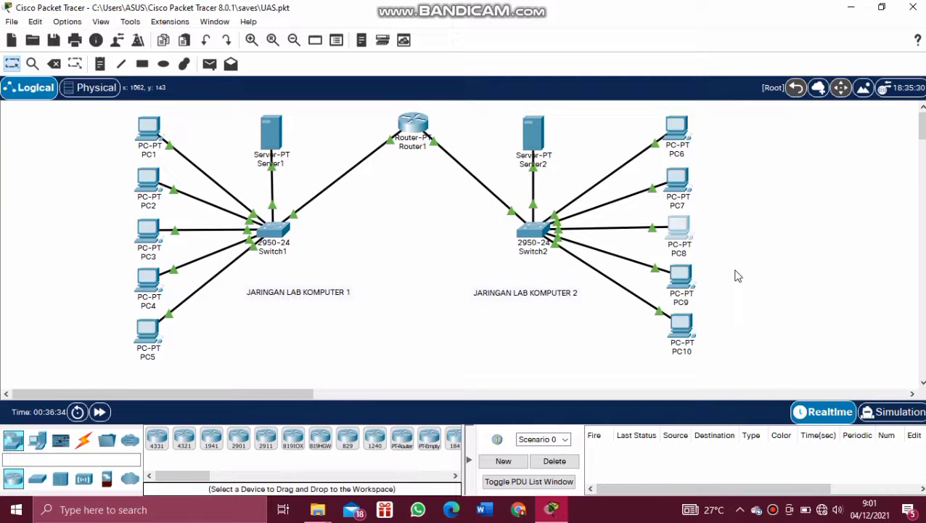
# Set PC9 to obtain its IPv4 configuration through DHCP
pyautogui.click(681, 277)
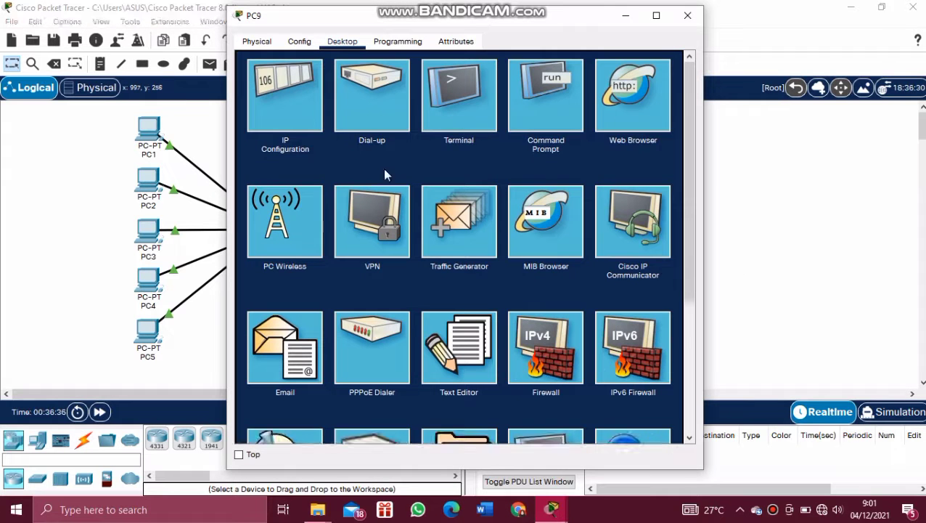
pyautogui.click(285, 108)
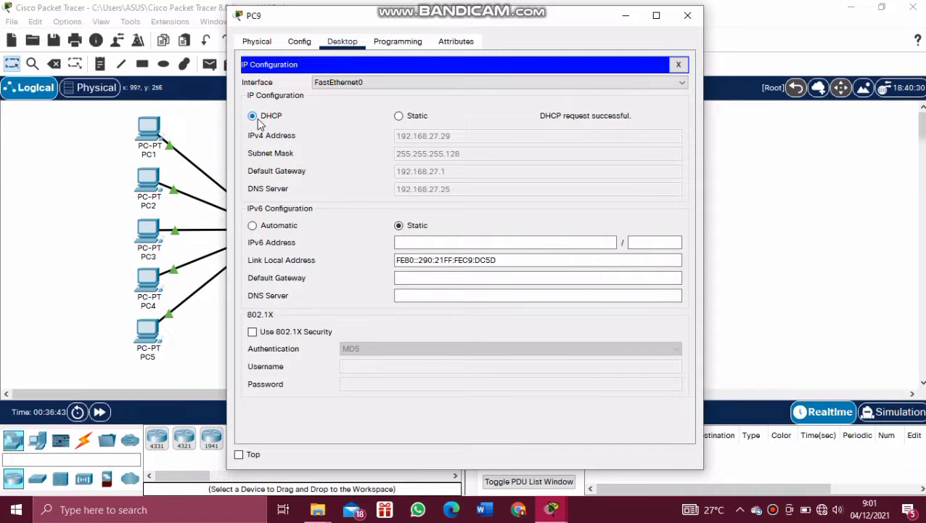
pyautogui.click(686, 15)
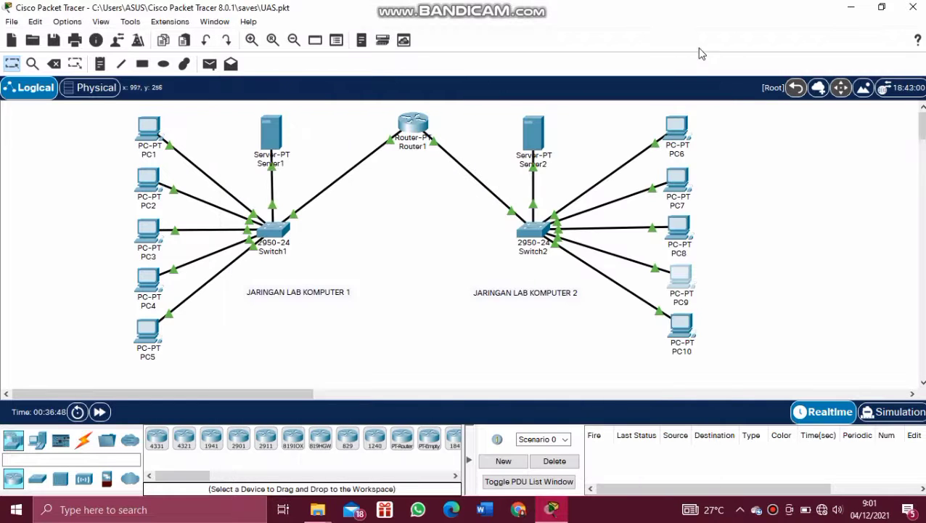
# Set PC10, the last computer of Lab Komputer 2, to obtain its IPv4 configuration through DHCP
pyautogui.click(682, 329)
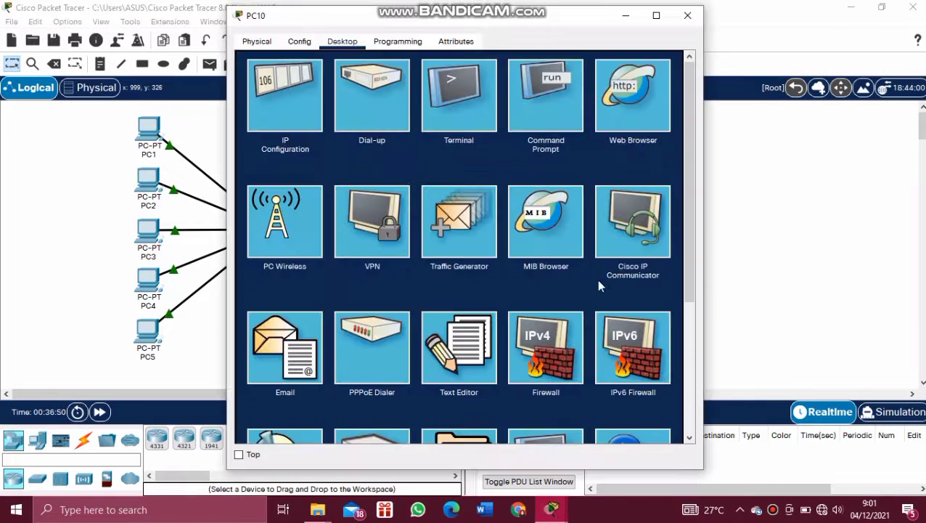
pyautogui.click(291, 98)
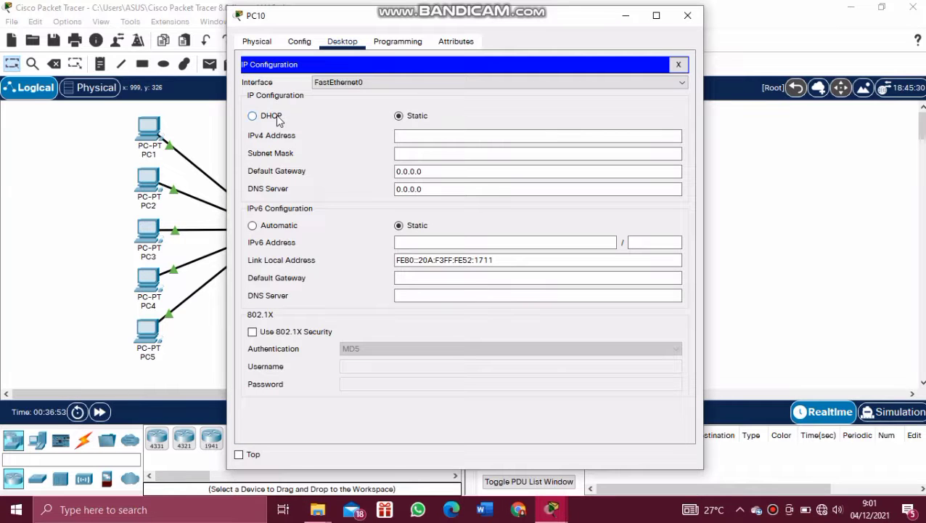
pyautogui.click(279, 121)
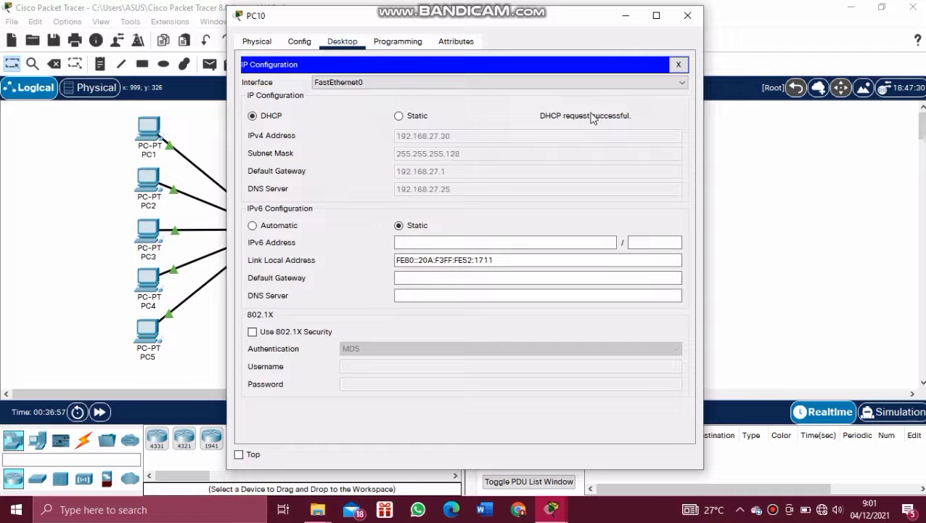
pyautogui.click(689, 17)
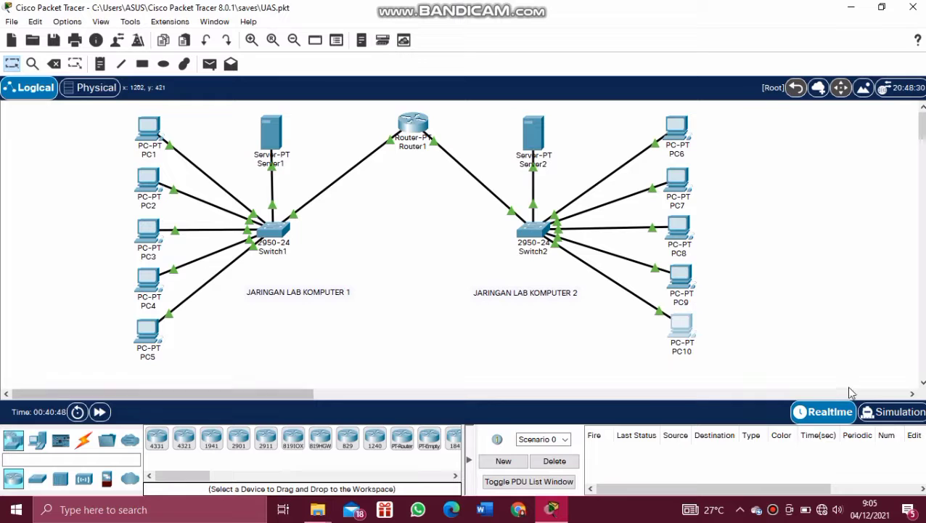
# Switch to simulation mode, clear all event filters and enable only ICMP among the IPv4 events
pyautogui.click(886, 412)
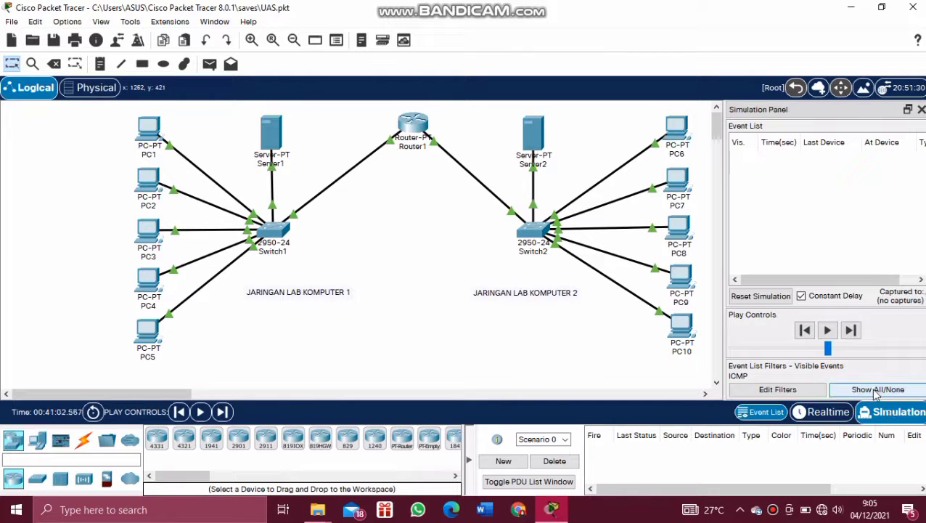
pyautogui.click(876, 389)
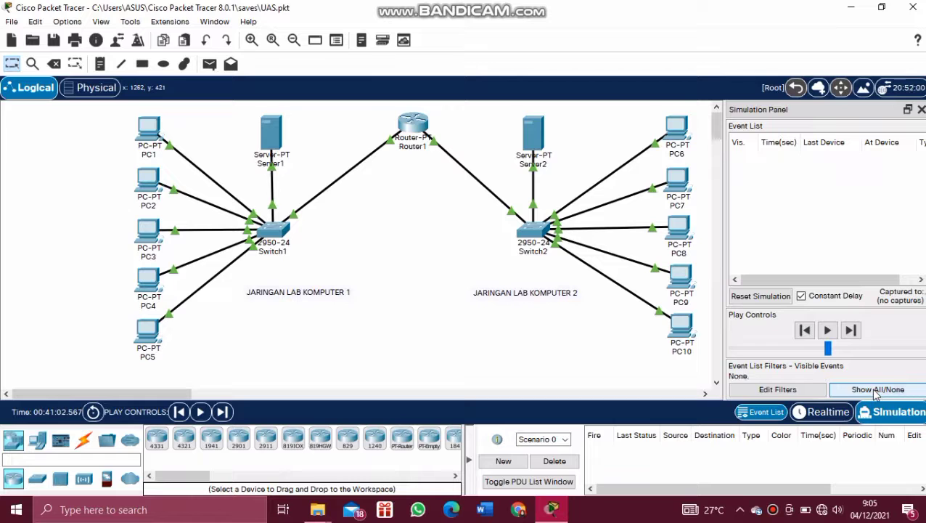
pyautogui.click(777, 390)
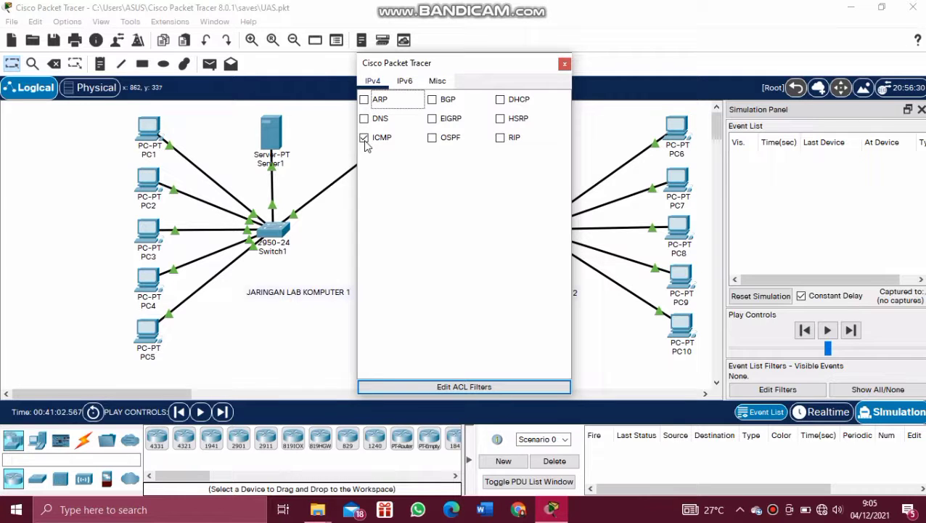
pyautogui.click(564, 65)
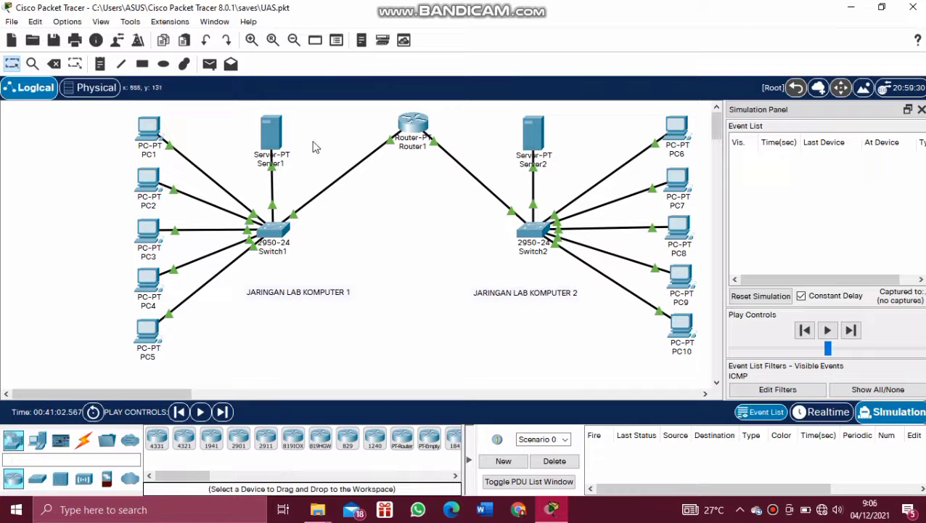
# Send a simple PDU from PC1 to PC2 and advance the simulation event by event until the reply is back at PC1
pyautogui.click(214, 74)
pyautogui.click(150, 129)
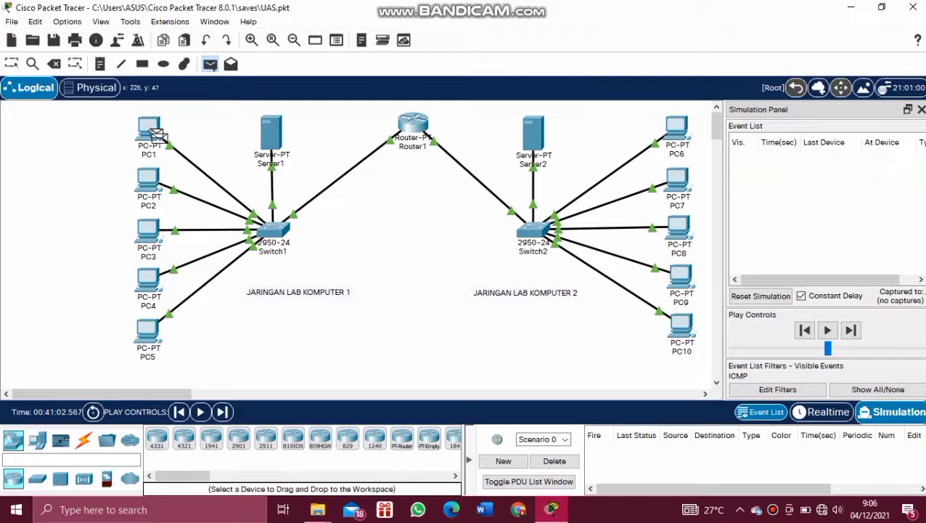
pyautogui.click(148, 179)
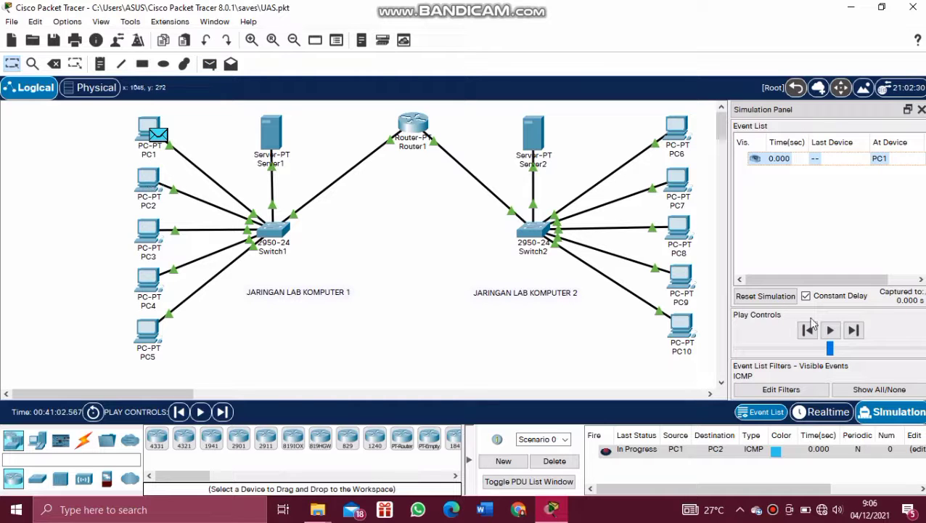
pyautogui.click(854, 331)
pyautogui.click(855, 331)
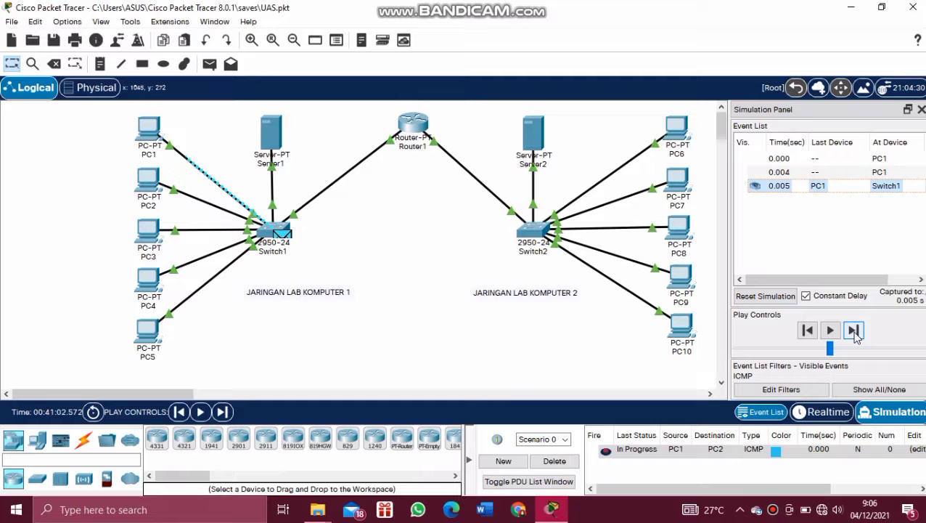
pyautogui.click(855, 331)
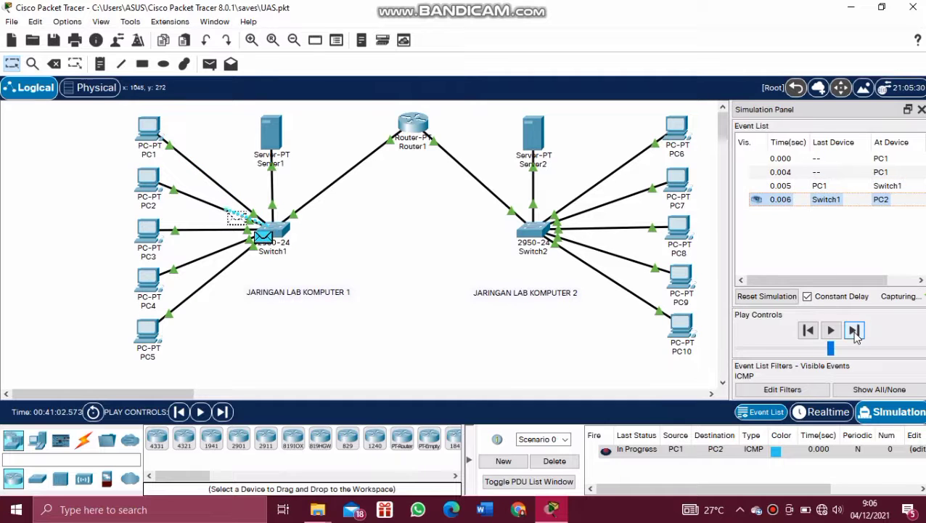
pyautogui.click(854, 331)
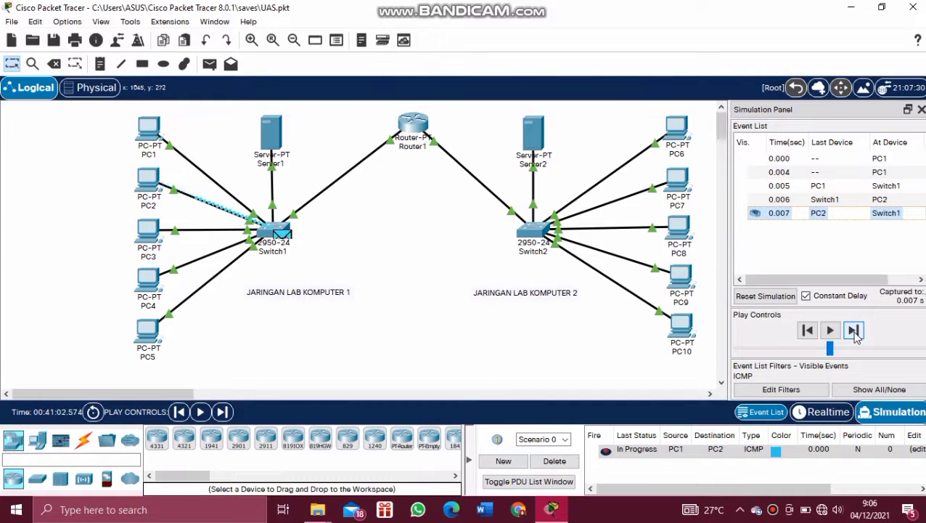
pyautogui.click(854, 331)
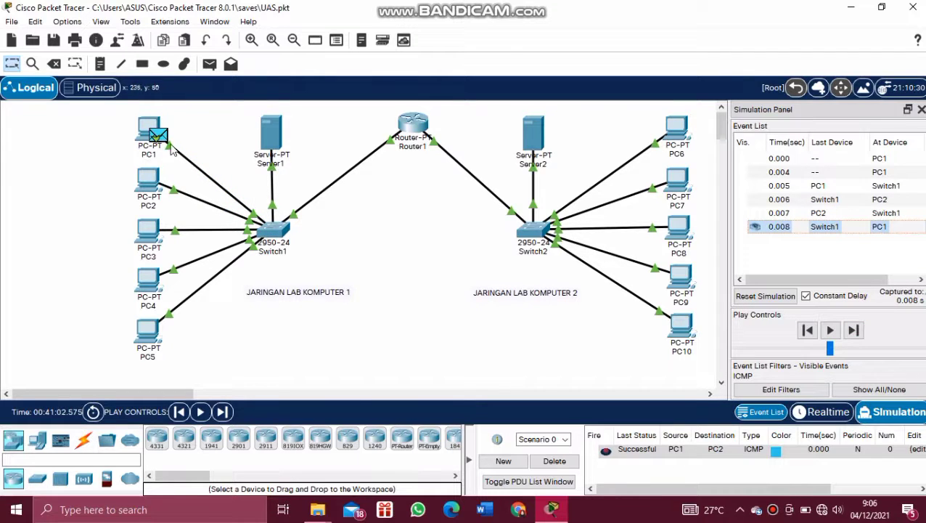
# Delete the current scenario, send a simple PDU from PC2 to PC3 and step the simulation until the reply returns to PC2
pyautogui.click(557, 464)
pyautogui.click(209, 64)
pyautogui.click(148, 183)
pyautogui.click(149, 231)
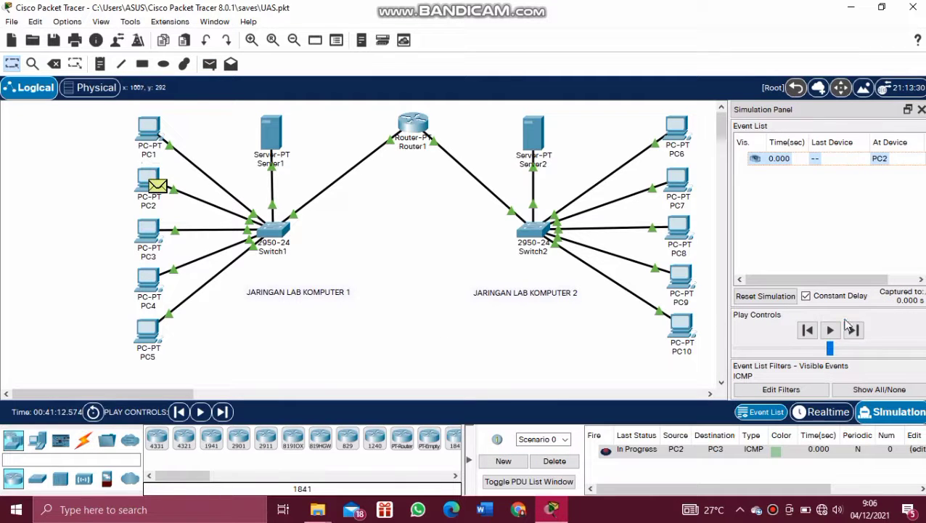
pyautogui.click(855, 330)
pyautogui.click(855, 330)
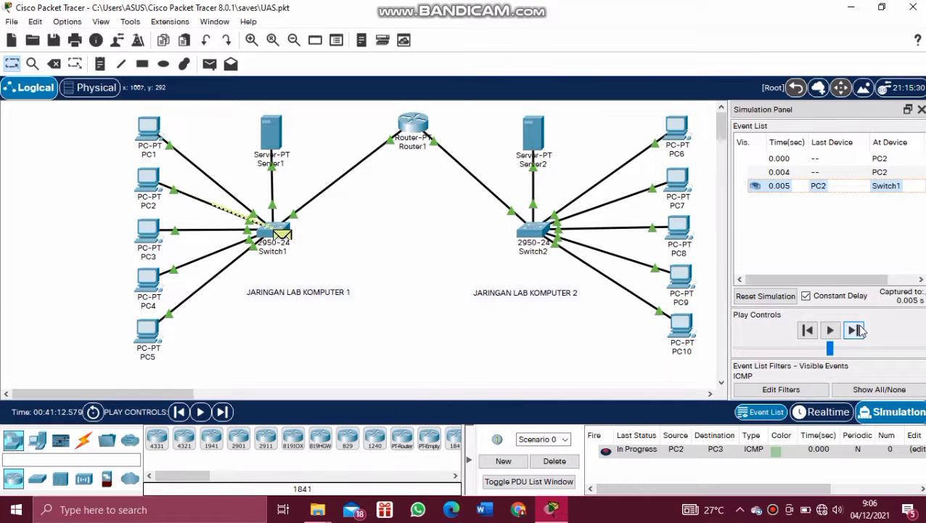
pyautogui.click(857, 330)
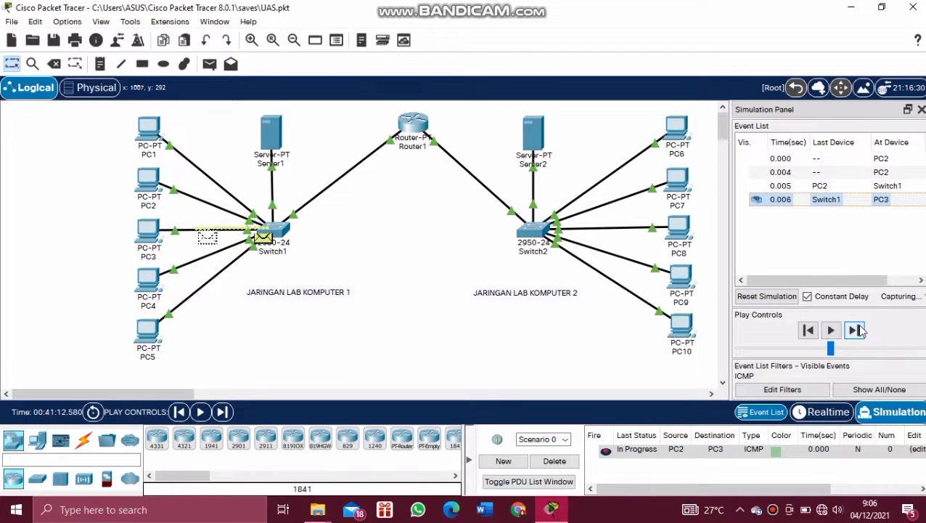
pyautogui.click(857, 330)
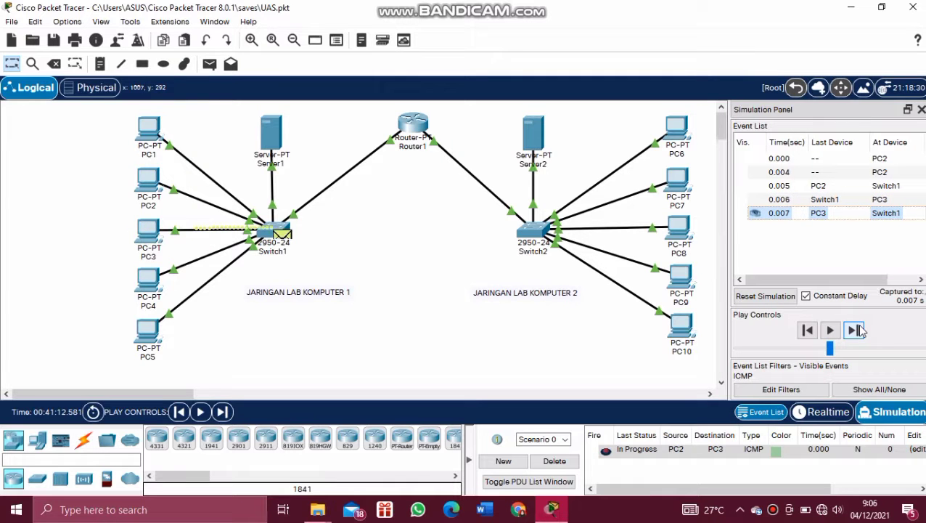
pyautogui.click(857, 330)
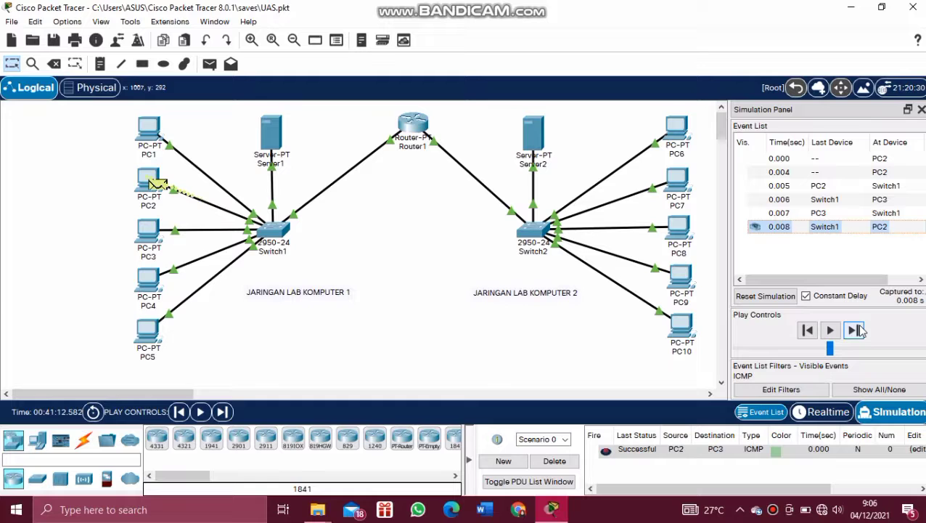
# Delete the PC2-to-PC3 scenario, send a simple PDU from PC3 to PC4 and step the simulation until PC3 receives the reply
pyautogui.click(554, 461)
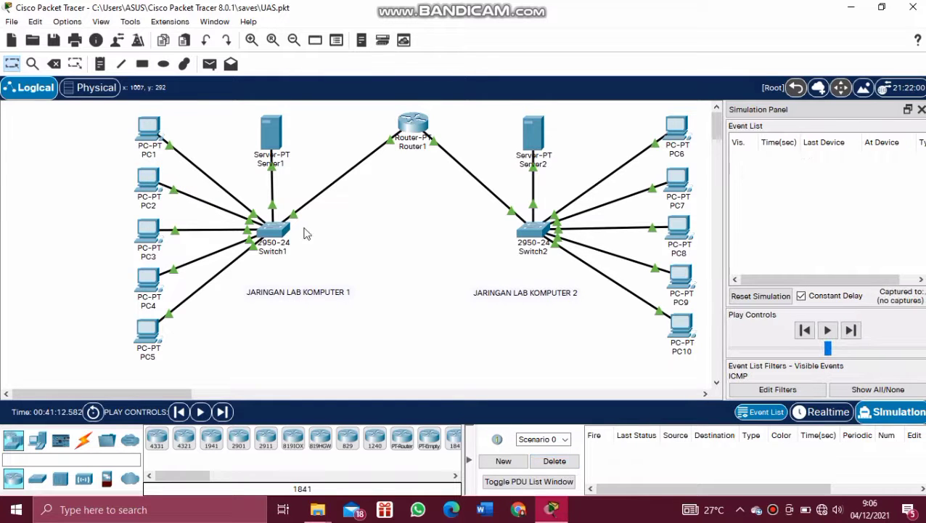
pyautogui.click(209, 64)
pyautogui.click(148, 231)
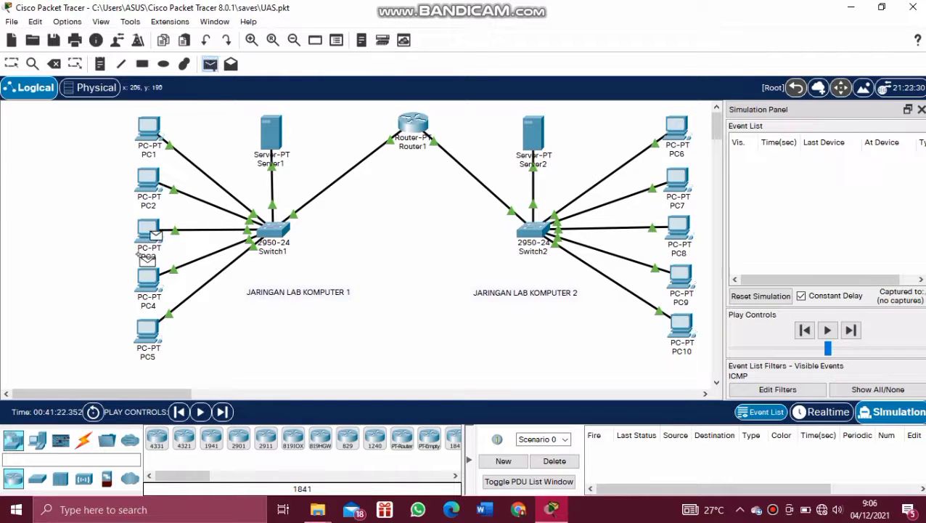
pyautogui.click(143, 282)
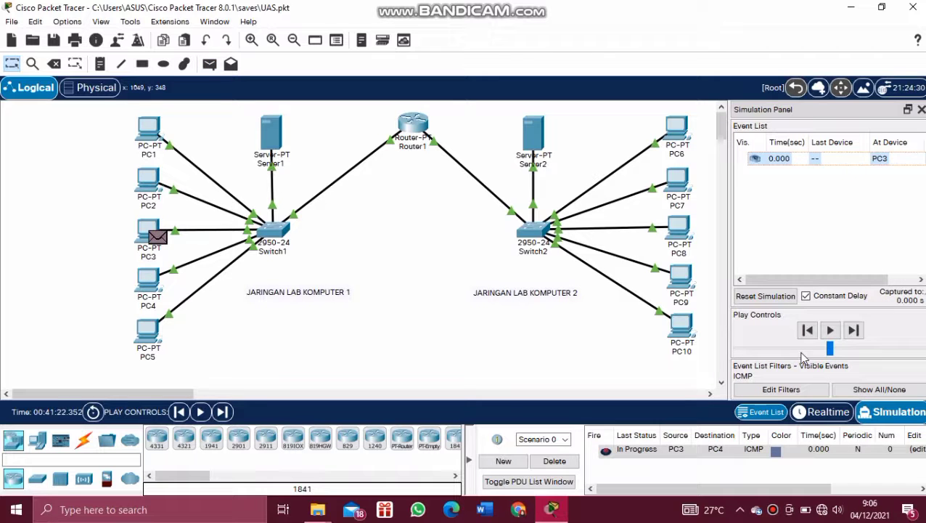
pyautogui.click(855, 333)
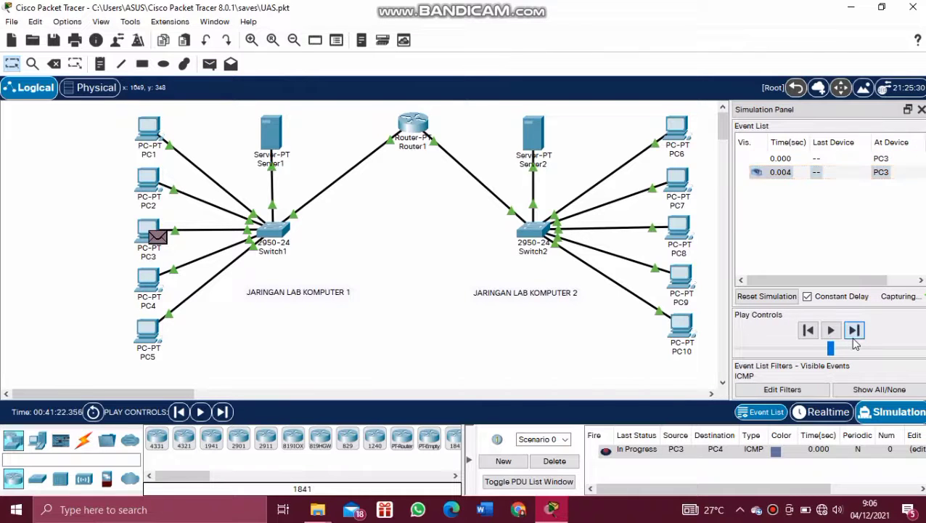
pyautogui.click(855, 332)
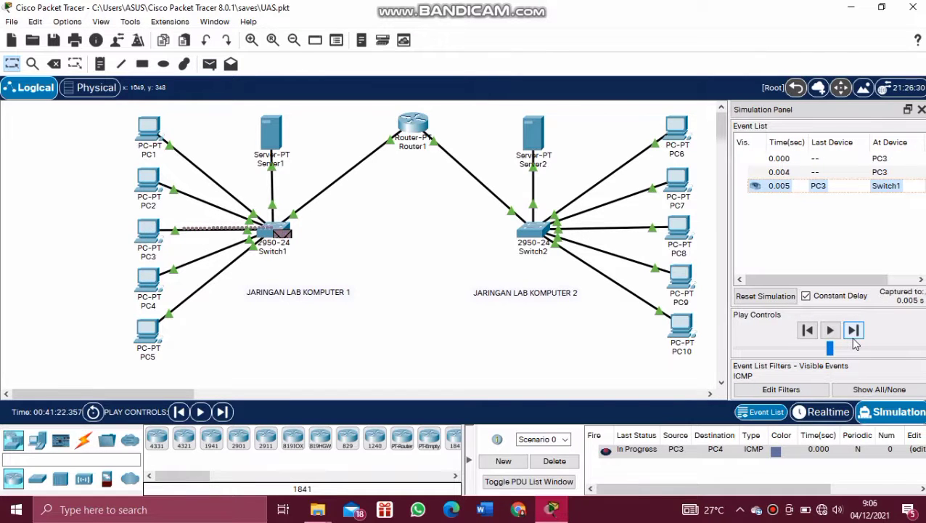
pyautogui.click(854, 339)
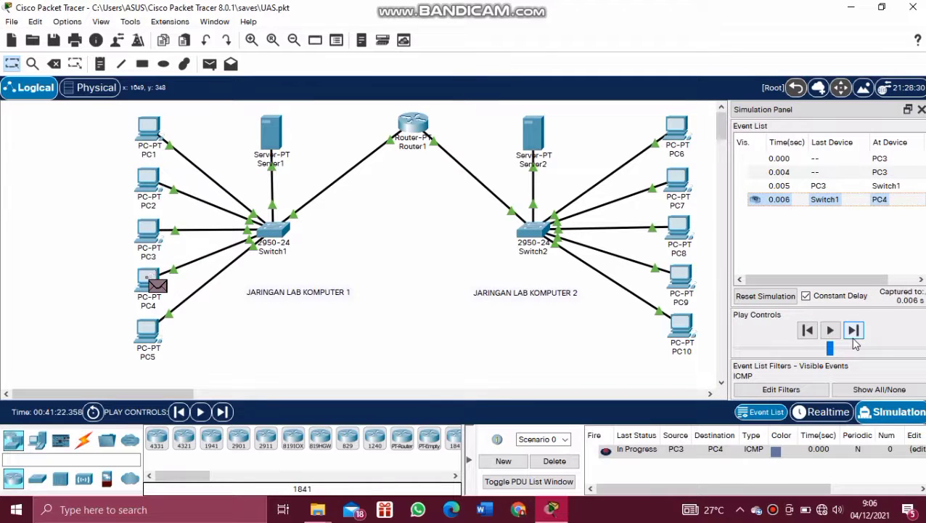
pyautogui.click(854, 339)
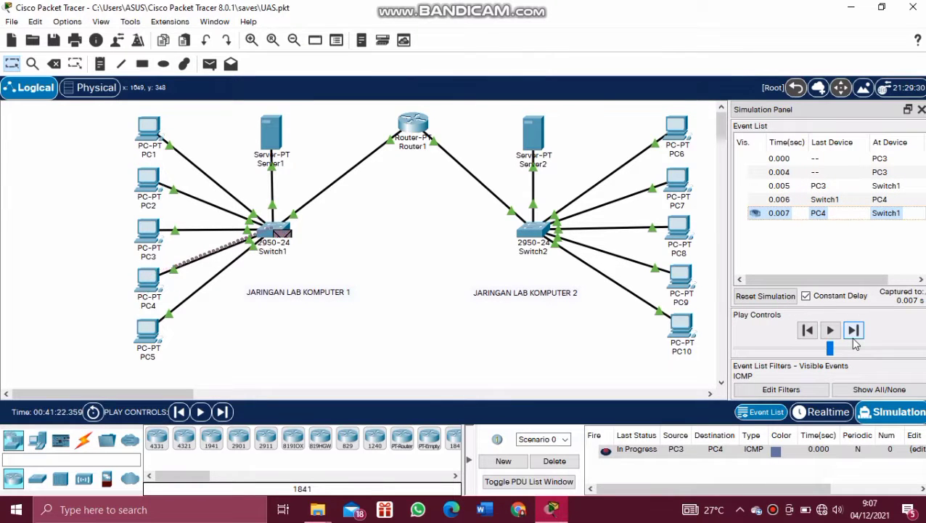
pyautogui.click(854, 339)
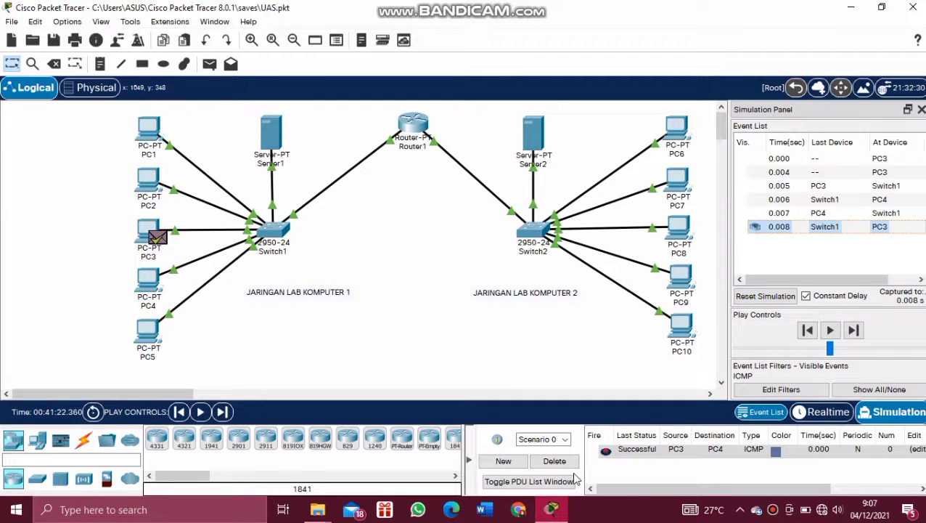
# Delete the PC3-to-PC4 scenario, send a simple PDU from PC4 to PC5 and step the simulation until PC4 receives the reply
pyautogui.click(554, 461)
pyautogui.click(210, 64)
pyautogui.click(153, 285)
pyautogui.click(147, 332)
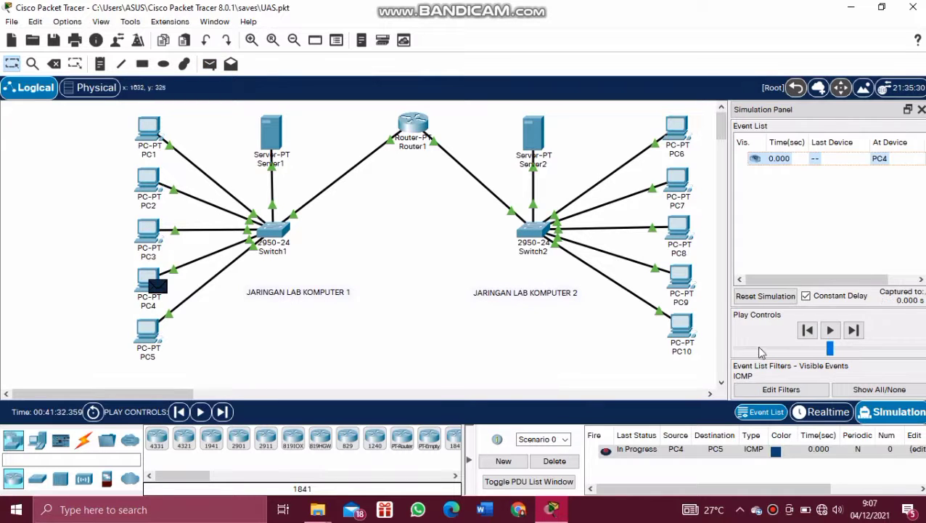
pyautogui.click(854, 331)
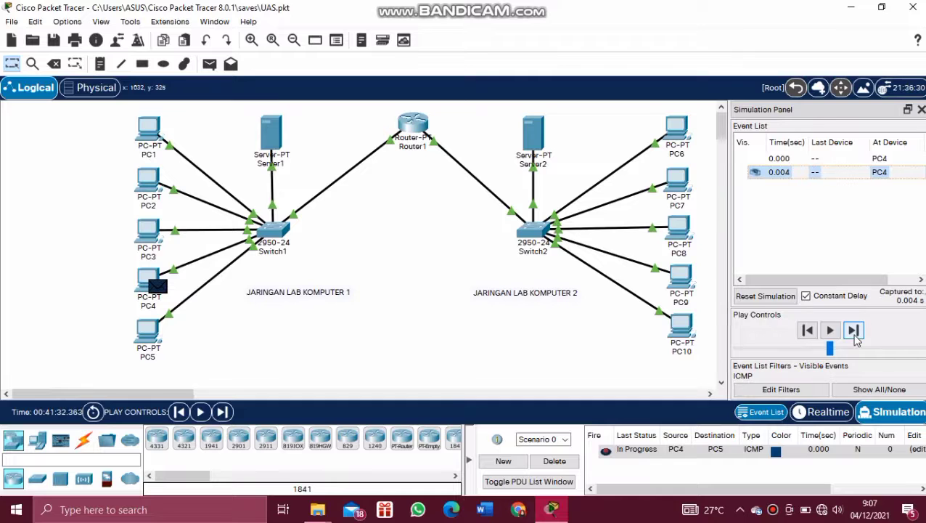
pyautogui.click(854, 331)
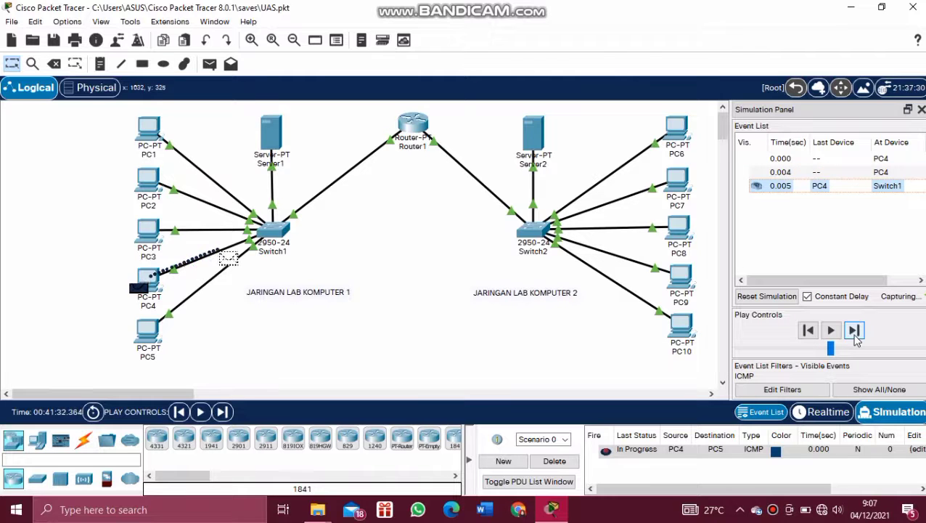
pyautogui.click(854, 331)
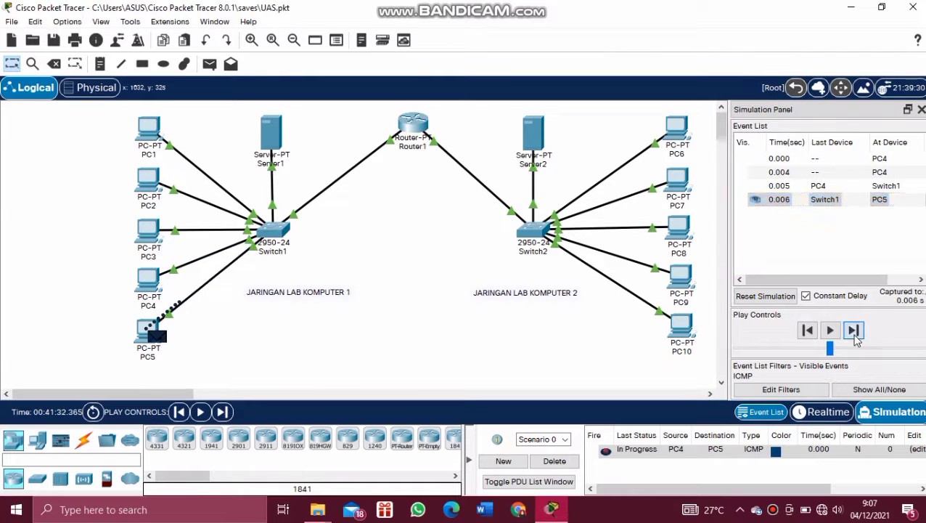
pyautogui.click(854, 333)
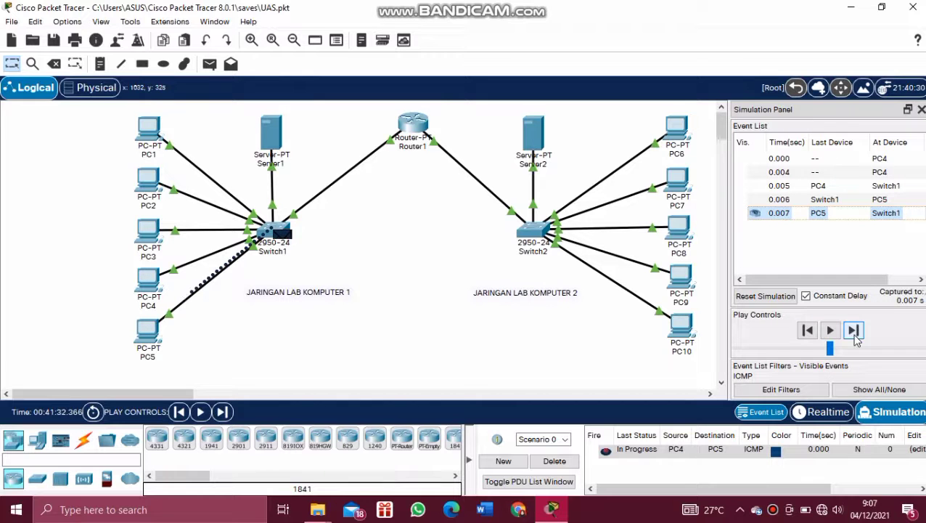
pyautogui.click(853, 331)
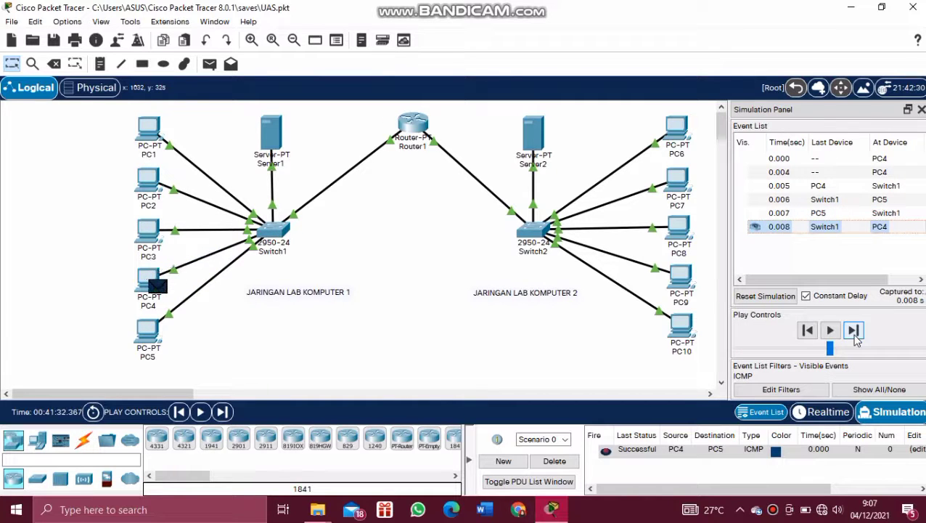
# Delete the PC4-to-PC5 scenario, send a simple PDU from PC1 to PC5 and step the simulation until PC1 receives the reply
pyautogui.click(559, 465)
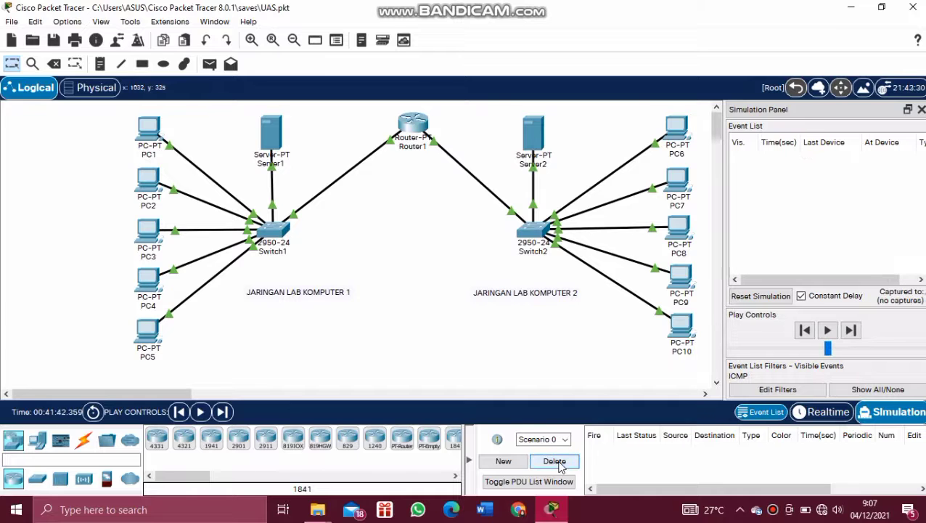
pyautogui.click(209, 64)
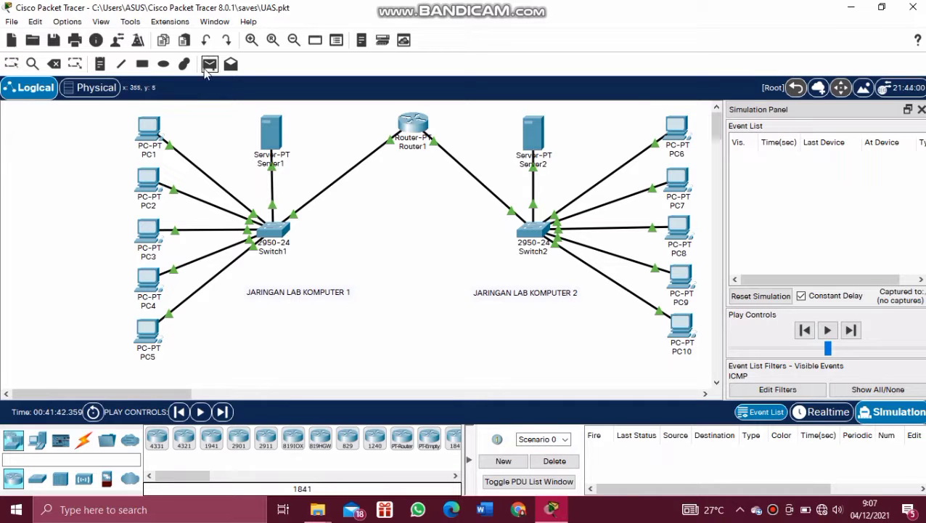
pyautogui.click(149, 128)
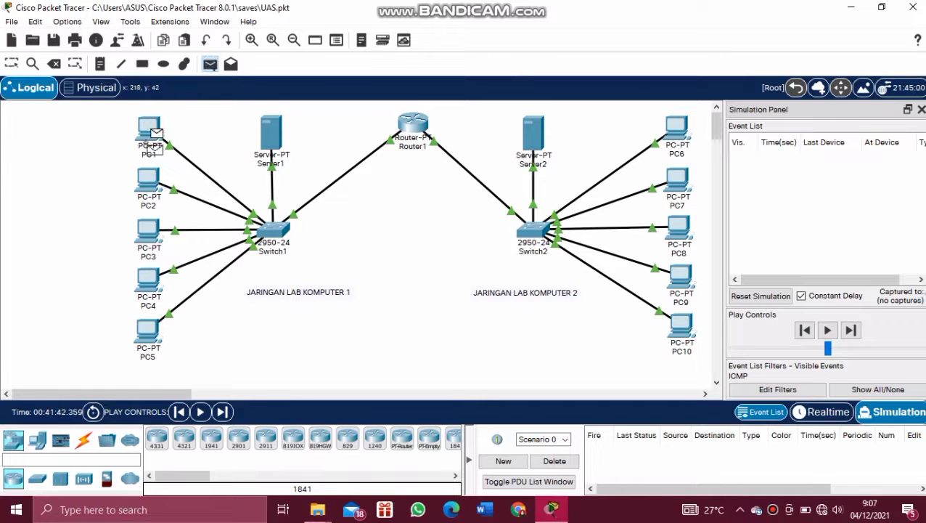
pyautogui.click(149, 333)
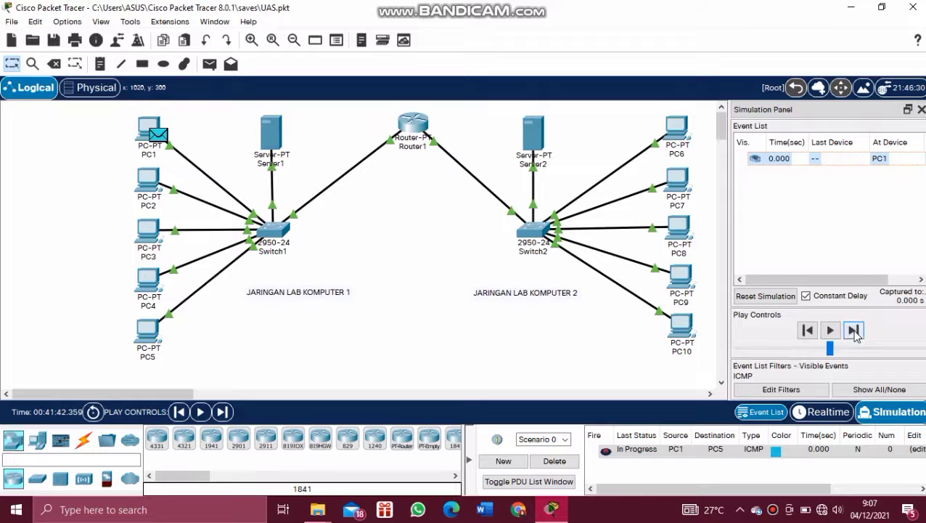
pyautogui.click(854, 331)
pyautogui.click(855, 331)
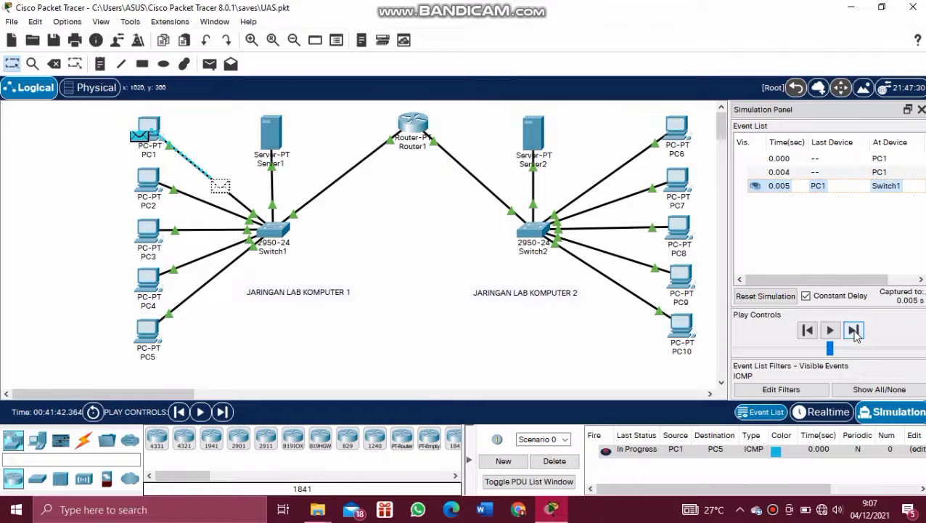
pyautogui.click(854, 331)
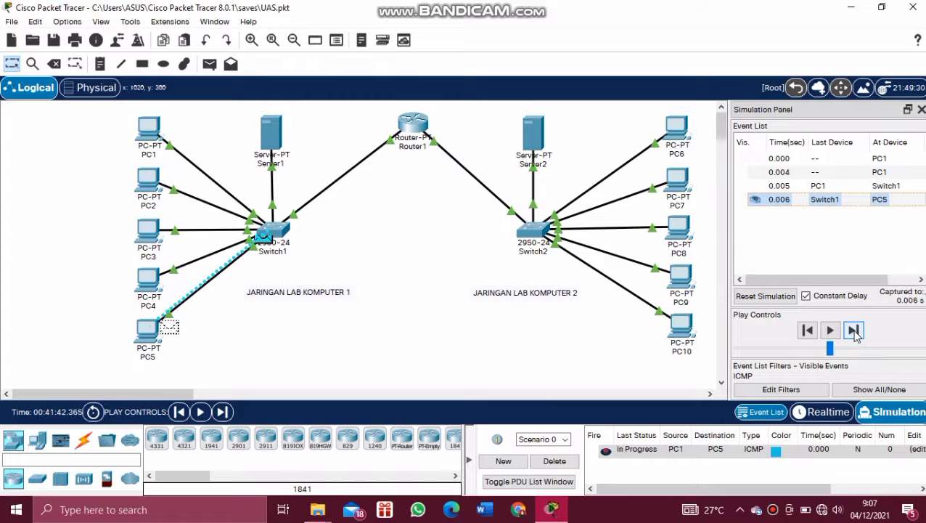
pyautogui.click(854, 331)
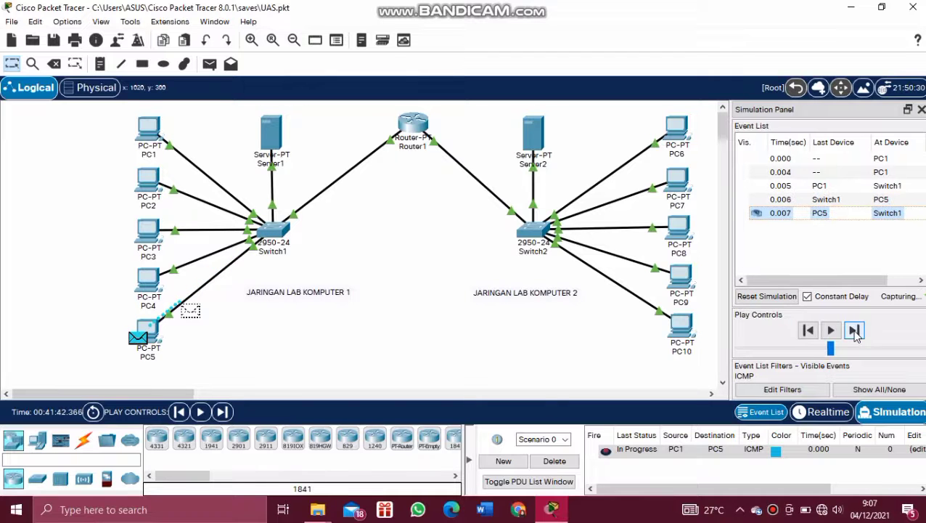
pyautogui.click(854, 331)
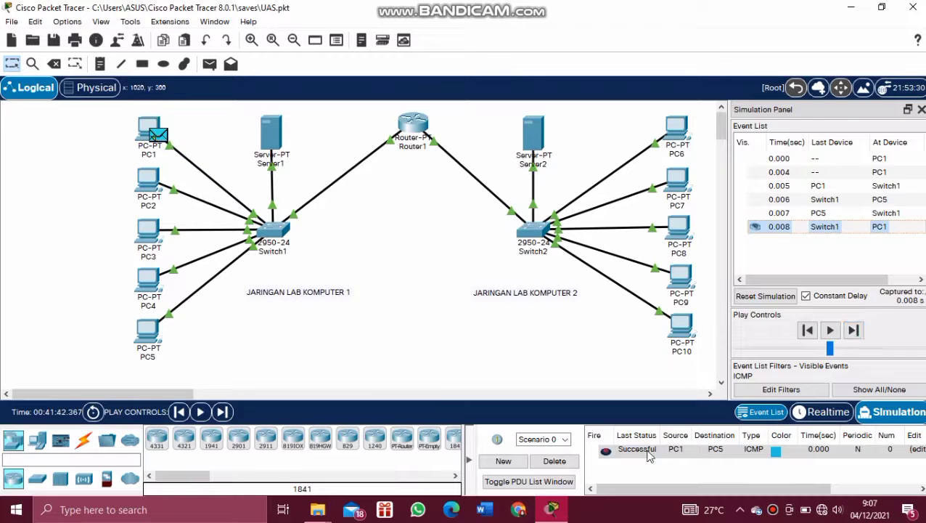
# Delete the PC1-to-PC5 scenario, send a simple PDU from Server1 to PC1 and step the simulation until Server1 receives the reply
pyautogui.click(554, 461)
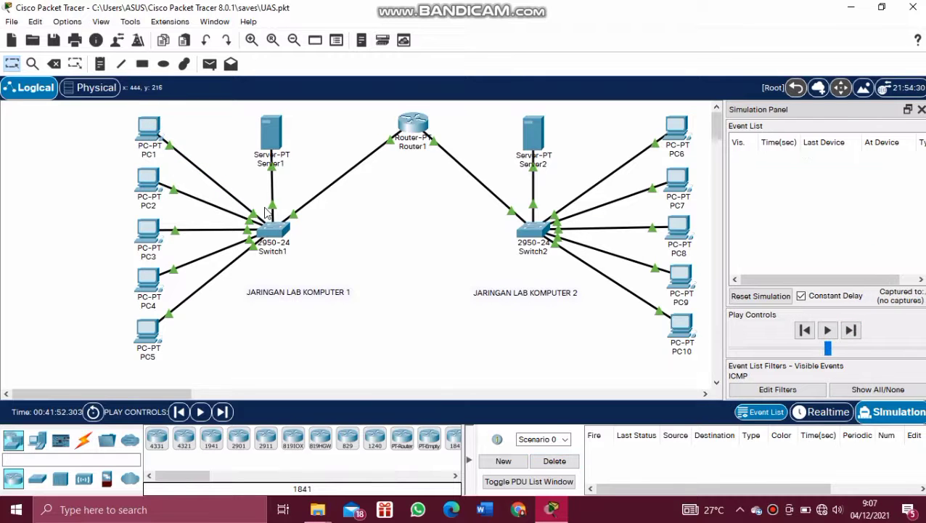
pyautogui.click(215, 70)
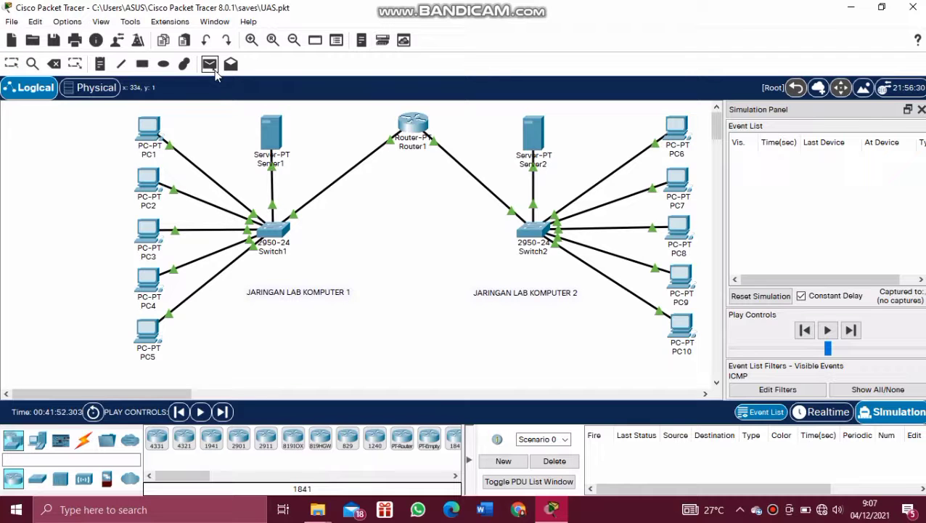
pyautogui.click(272, 135)
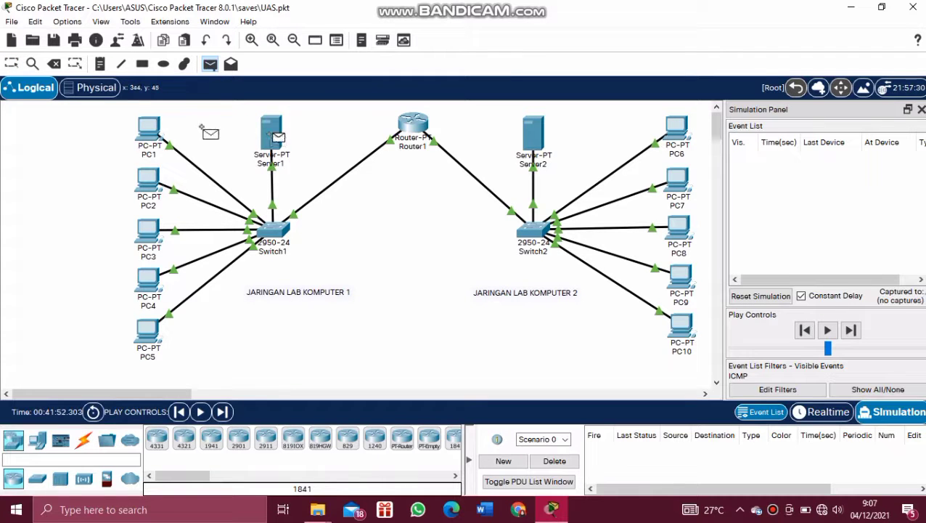
pyautogui.click(149, 130)
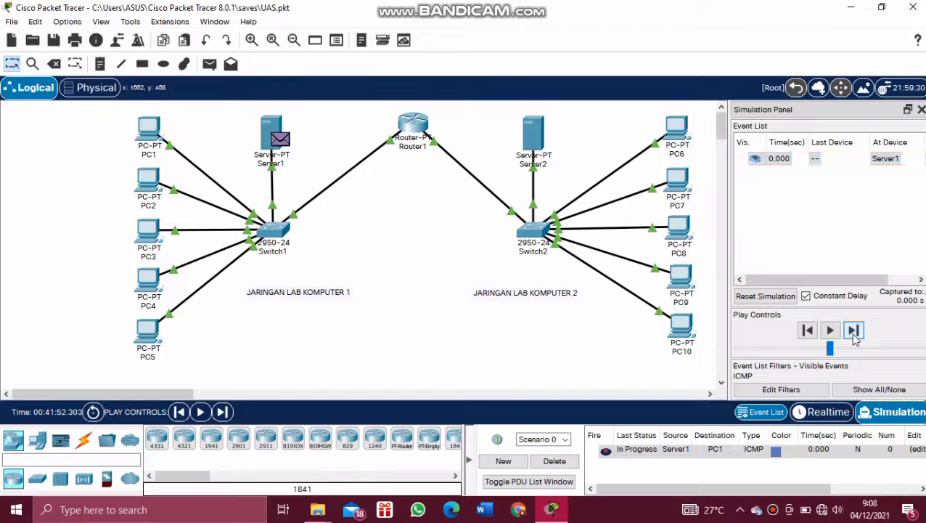
pyautogui.click(853, 332)
pyautogui.click(853, 332)
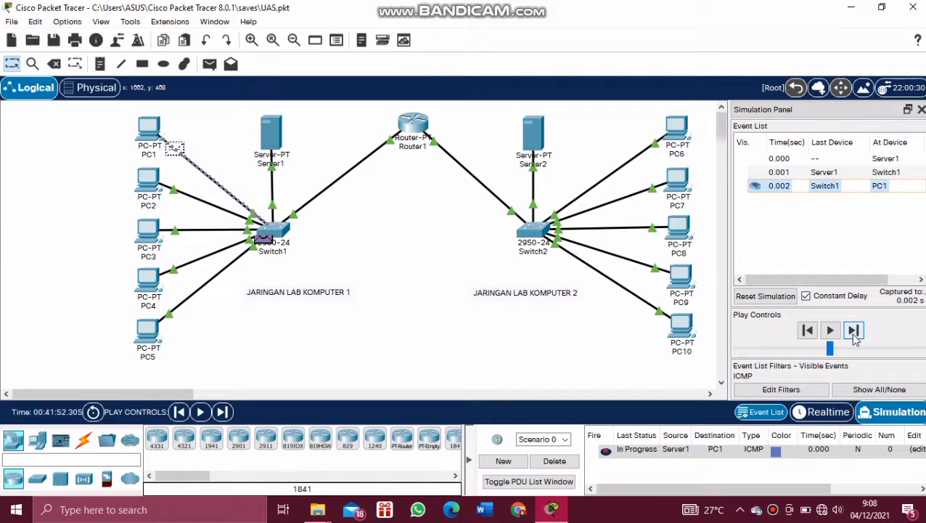
pyautogui.click(853, 331)
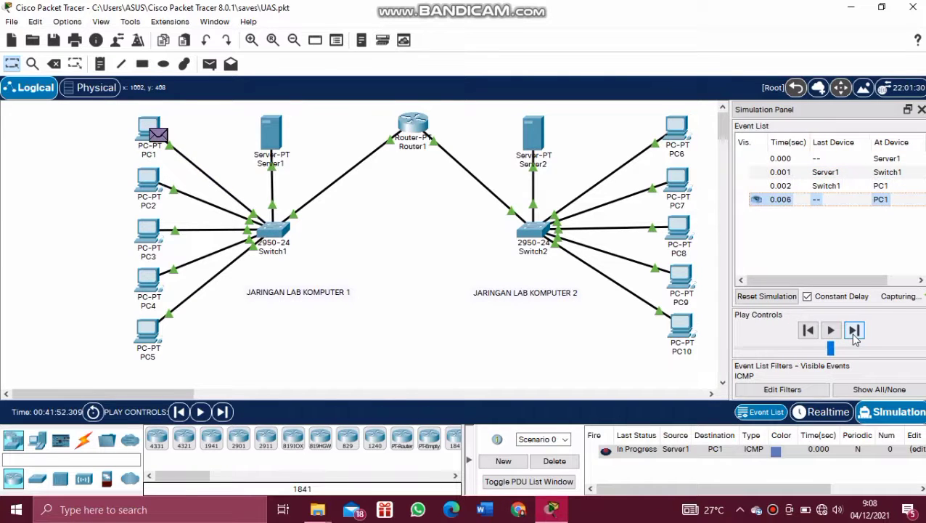
pyautogui.click(853, 331)
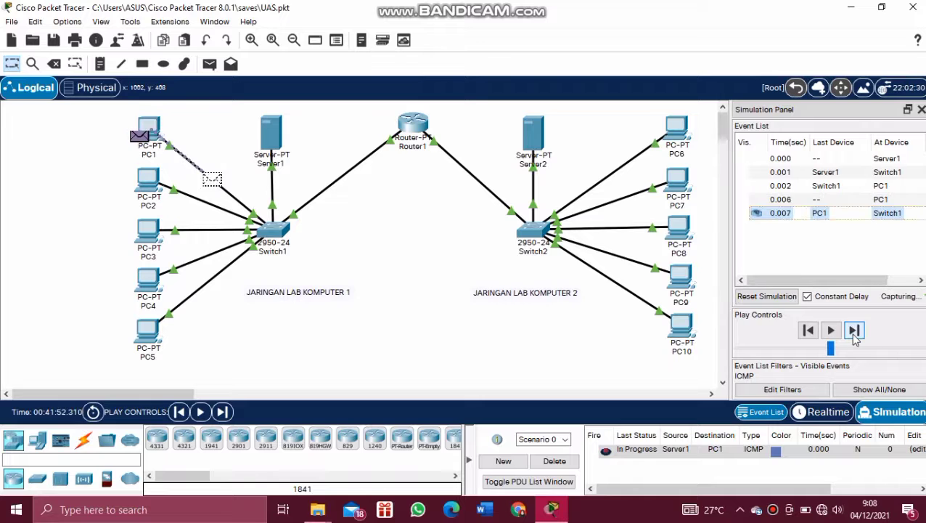
pyautogui.click(854, 331)
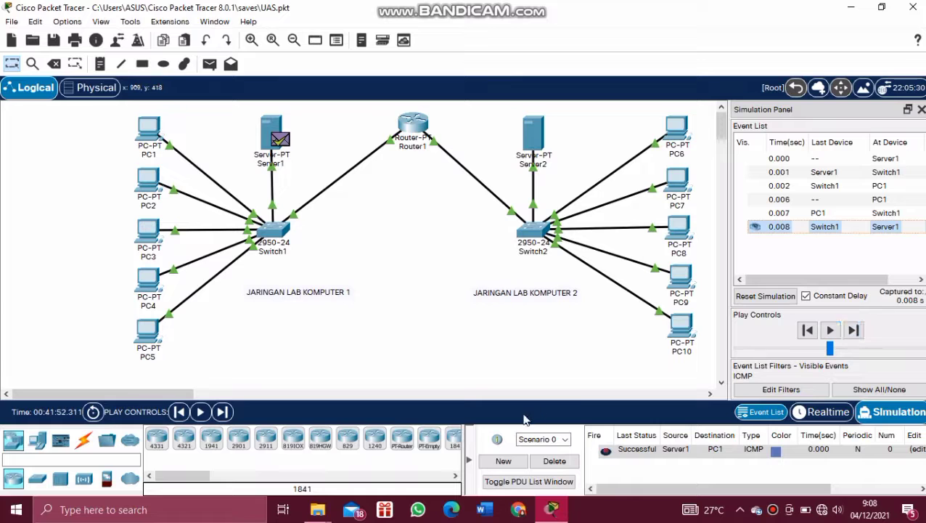
# Delete the Server1-to-PC1 scenario, send a simple PDU from Server1 to PC5 and step the simulation until Server1 receives the reply
pyautogui.click(554, 461)
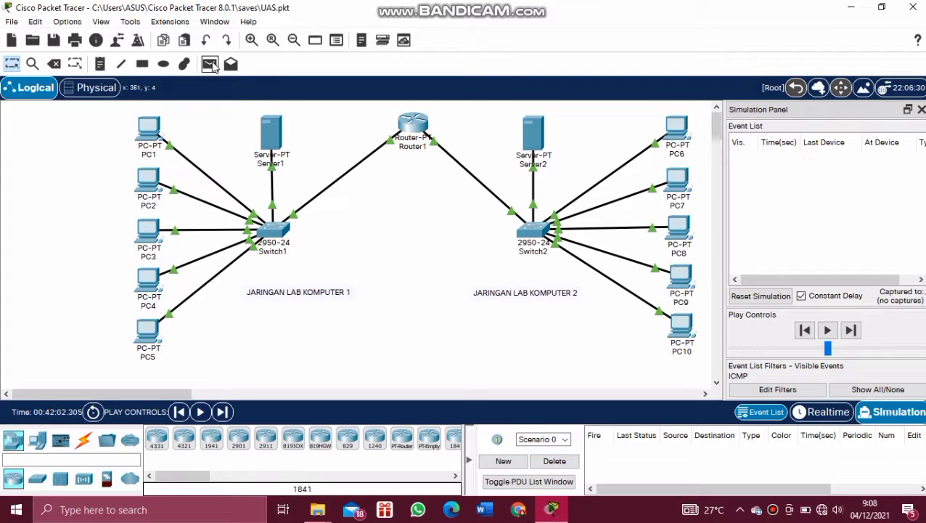
pyautogui.click(267, 132)
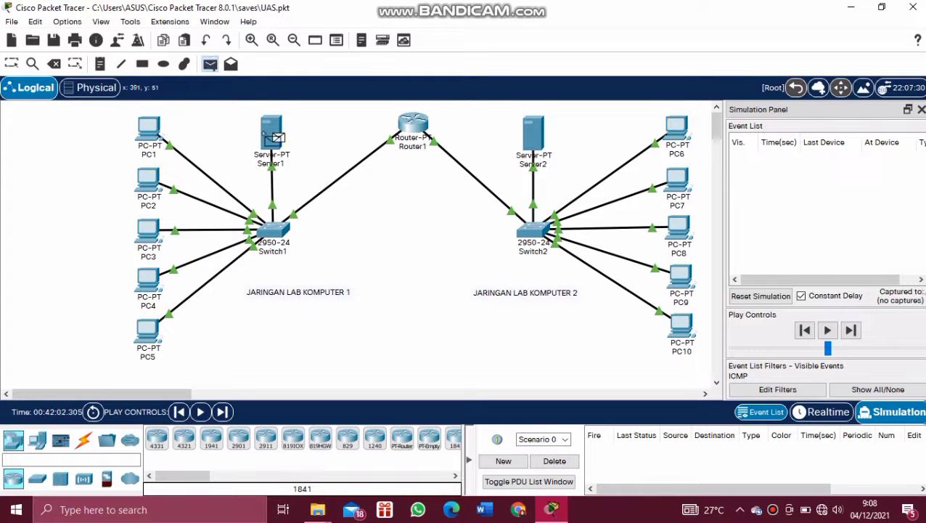
pyautogui.click(145, 330)
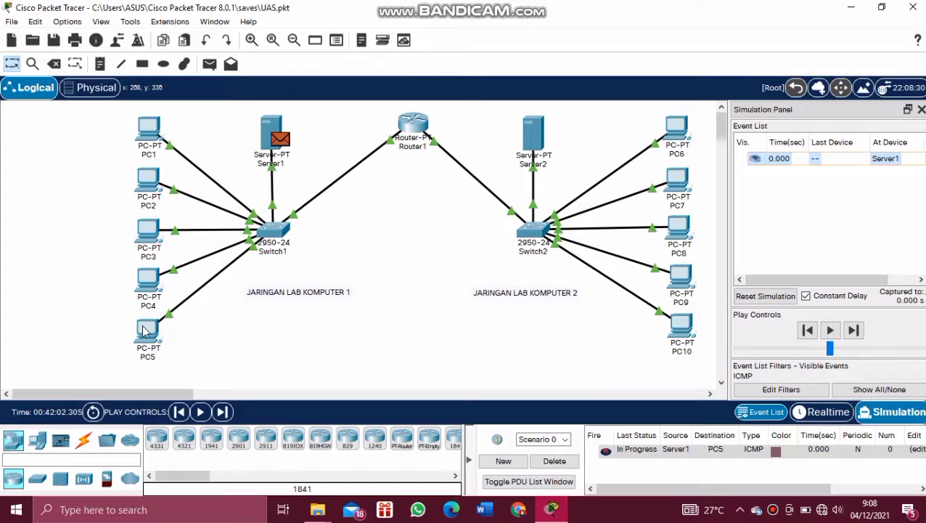
pyautogui.click(864, 331)
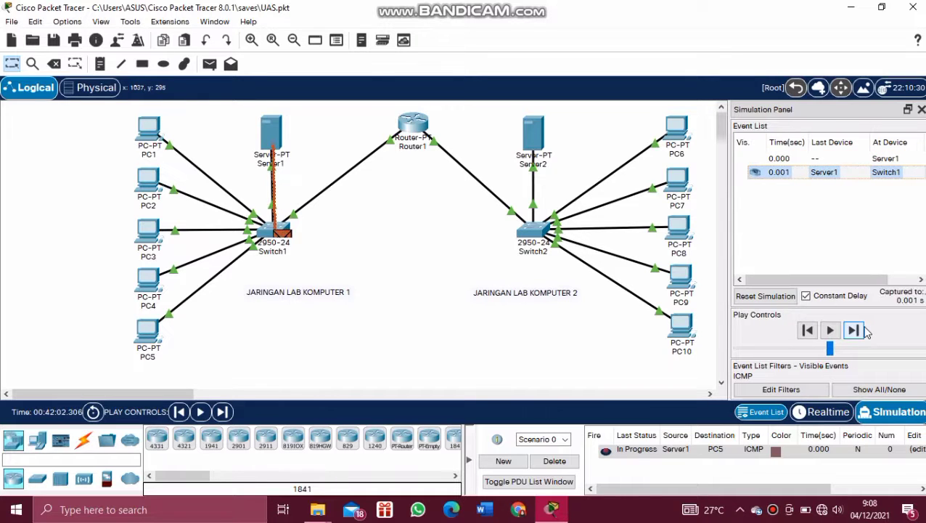
pyautogui.click(863, 331)
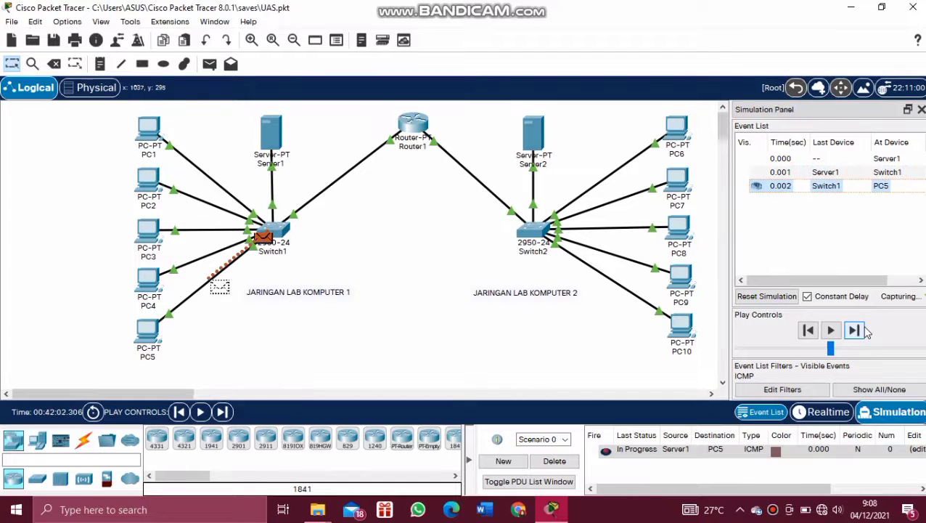
pyautogui.click(866, 330)
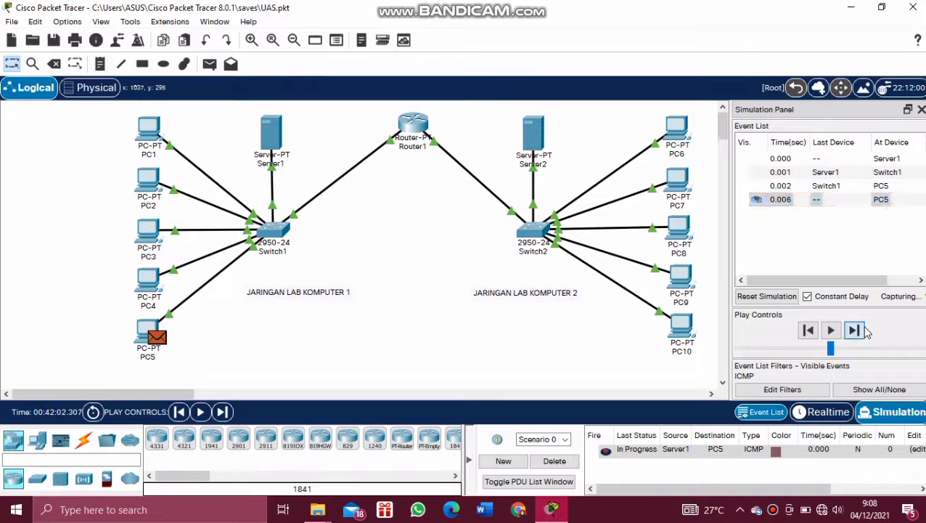
pyautogui.click(865, 330)
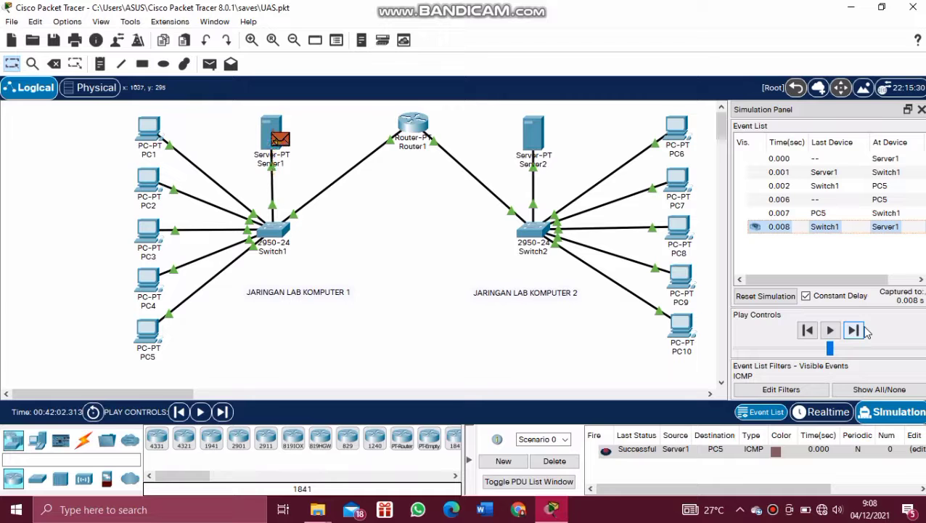
# Delete the Server1-to-PC5 scenario, send a simple PDU across the labs from PC1 to PC6 and step the simulation forward
pyautogui.click(554, 462)
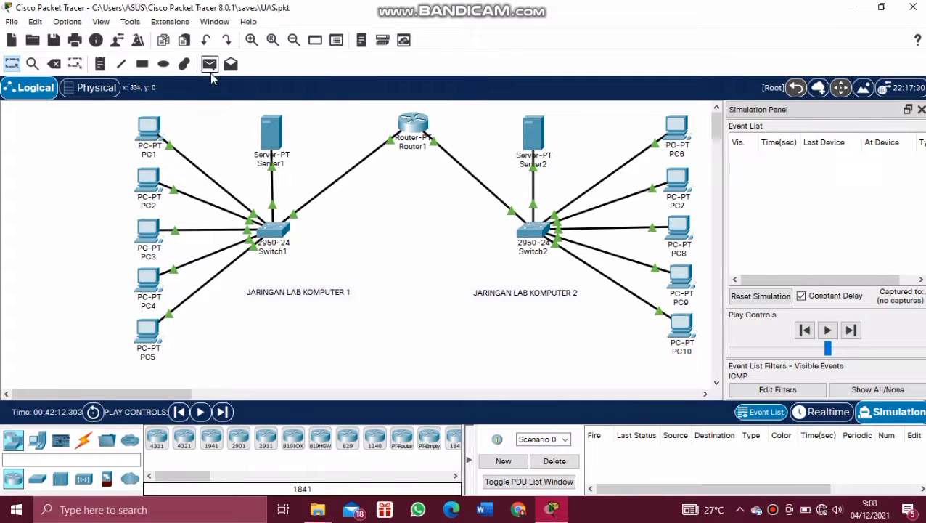
pyautogui.click(153, 135)
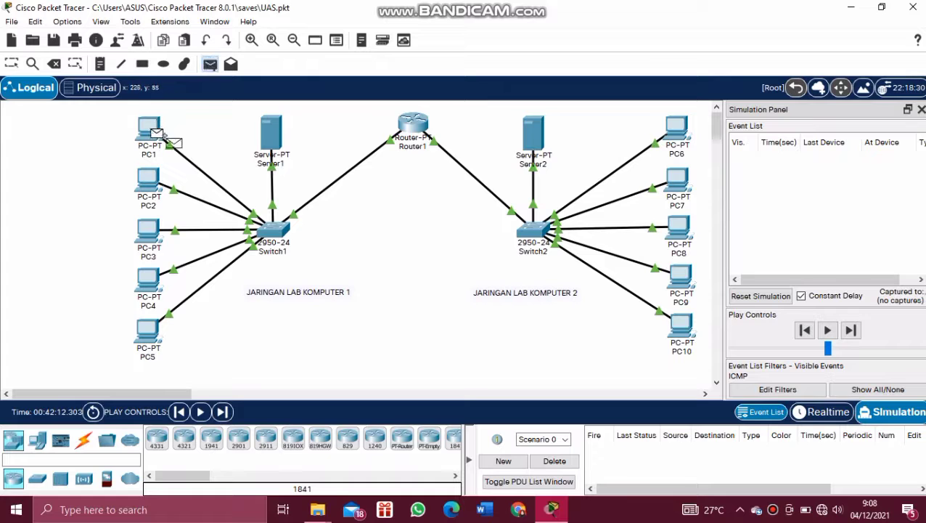
pyautogui.click(674, 129)
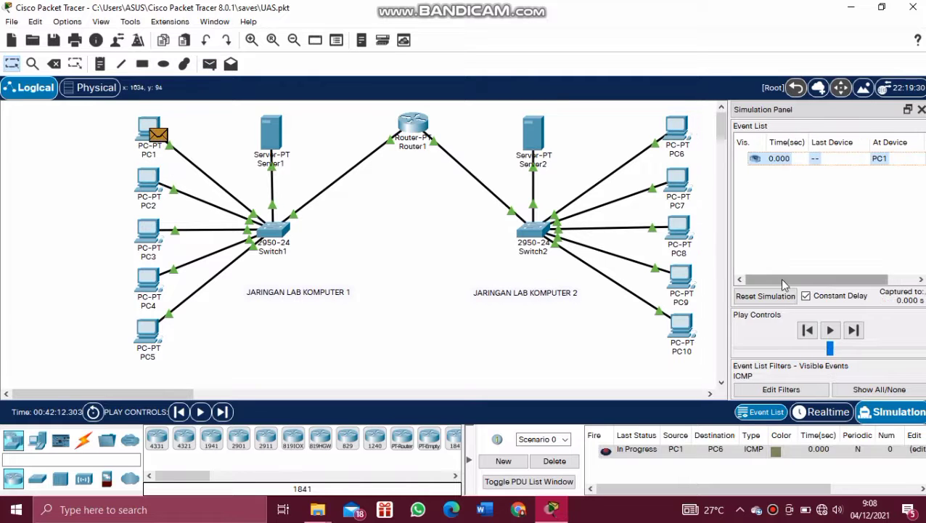
pyautogui.click(854, 331)
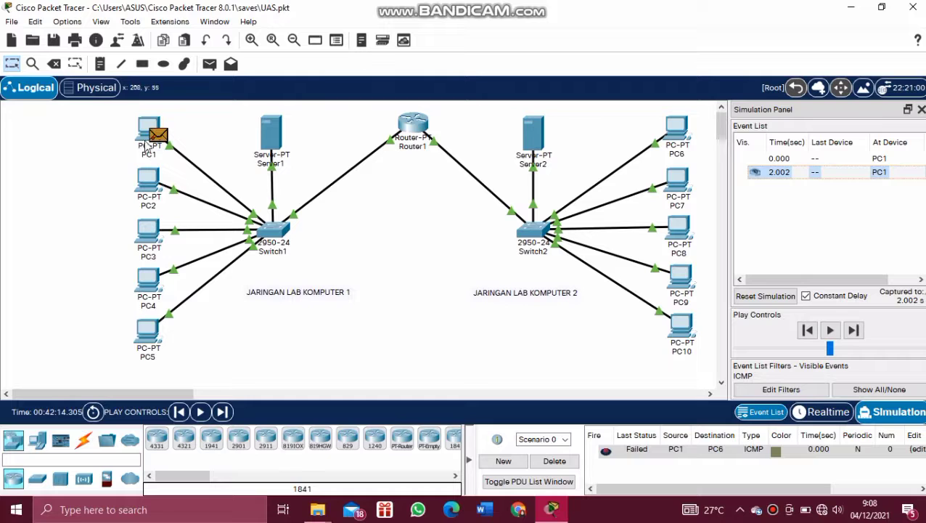
# Examine Router1's static and RIP routing settings, then close its configuration window
pyautogui.click(410, 130)
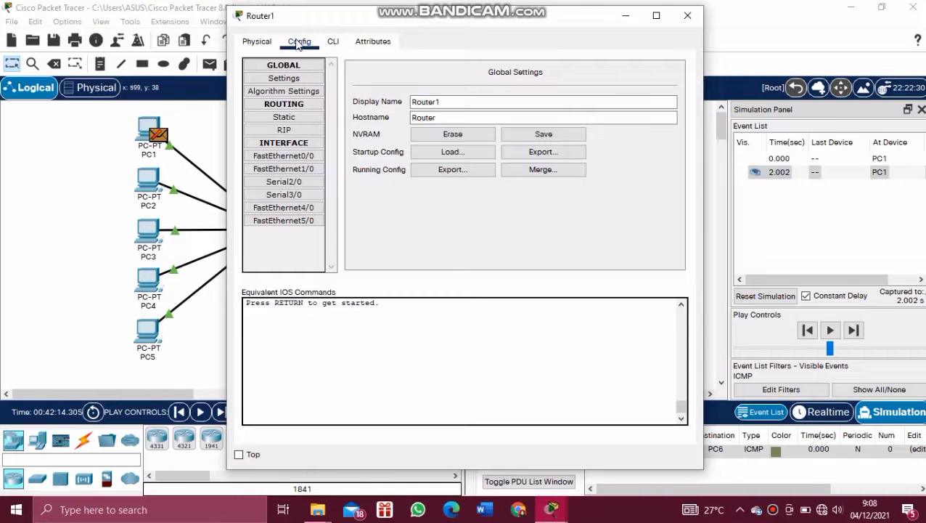
pyautogui.click(284, 116)
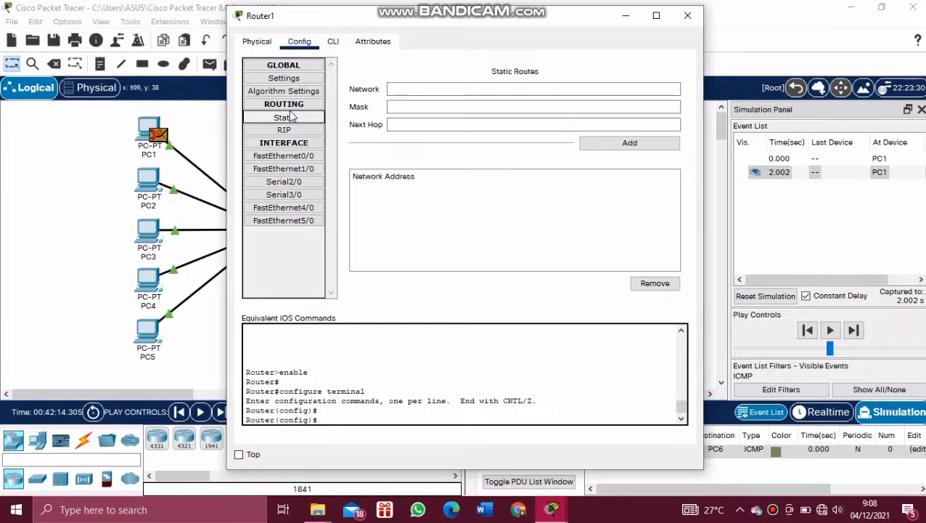
pyautogui.click(321, 133)
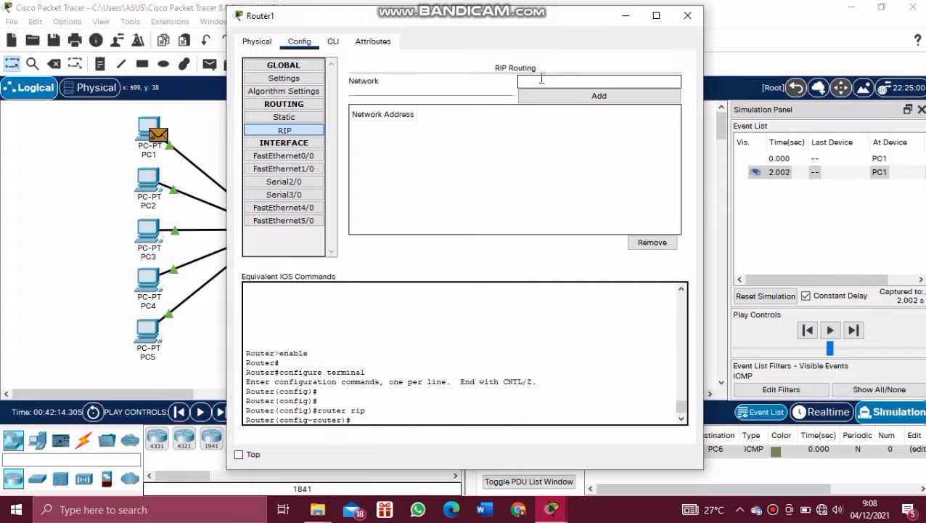
pyautogui.click(688, 15)
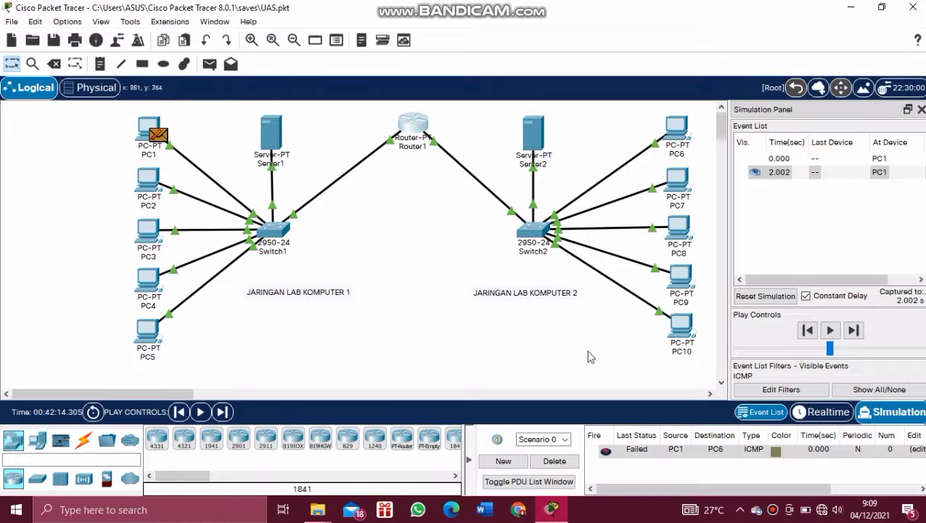
# Delete the PC1-to-PC6 scenario, send a simple PDU from PC6 to PC7 and step the simulation until PC6 receives the reply
pyautogui.click(209, 64)
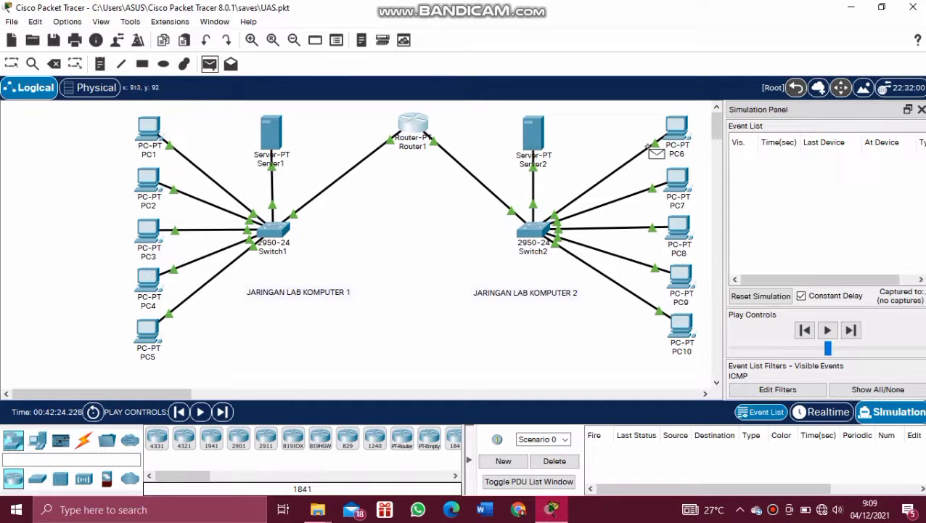
pyautogui.click(674, 130)
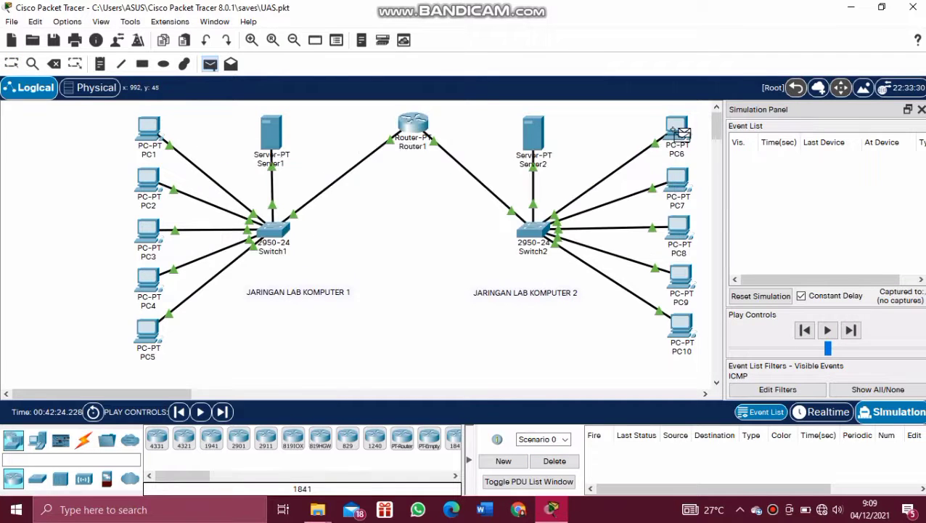
pyautogui.click(675, 179)
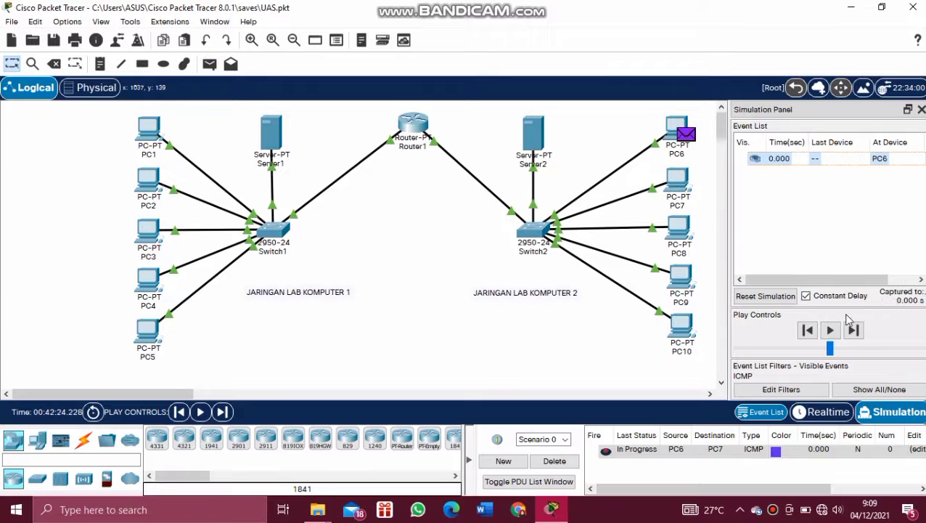
pyautogui.click(853, 331)
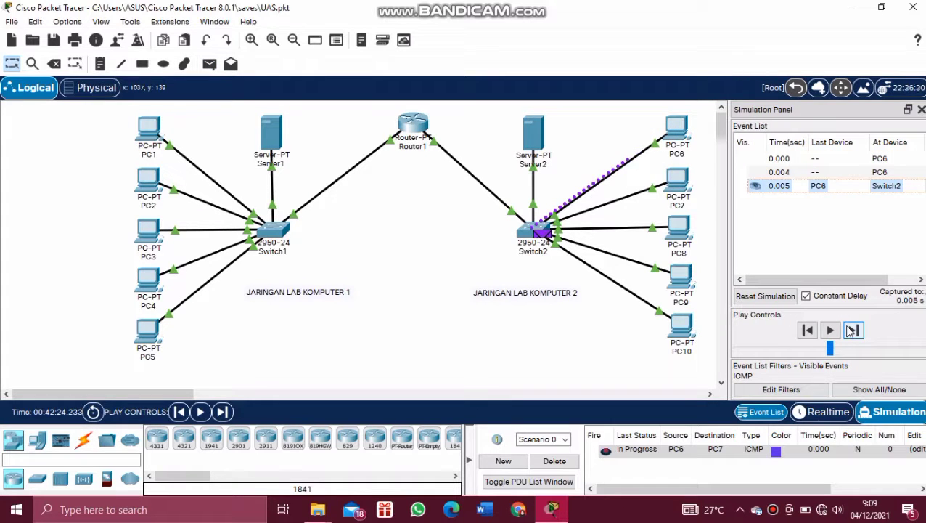
pyautogui.click(852, 330)
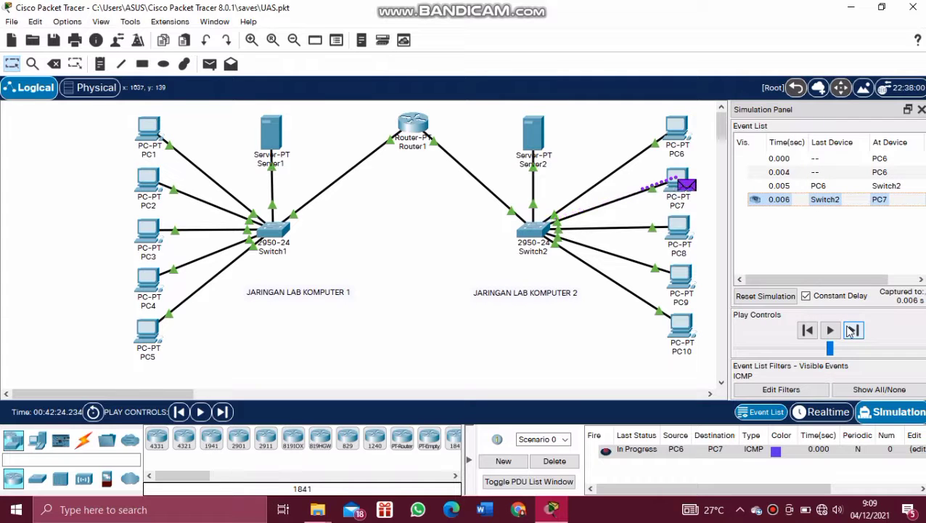
pyautogui.click(852, 331)
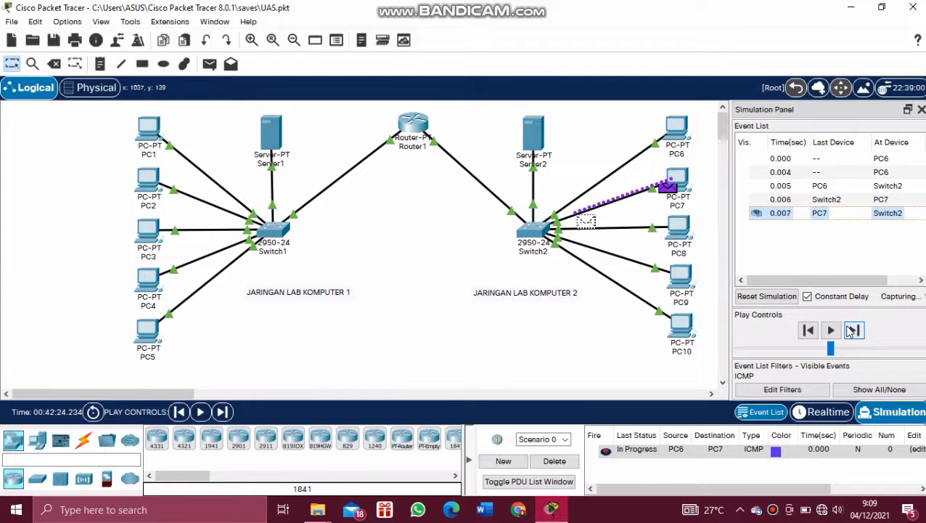
pyautogui.click(853, 331)
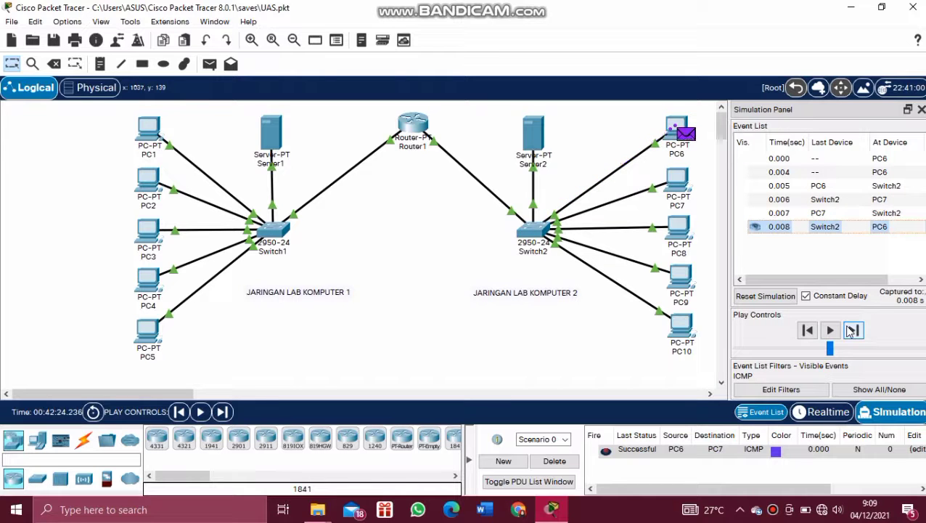
# Delete the PC6-to-PC7 scenario, send a simple PDU from PC7 to PC8 and step the simulation until PC7 receives the reply
pyautogui.click(555, 461)
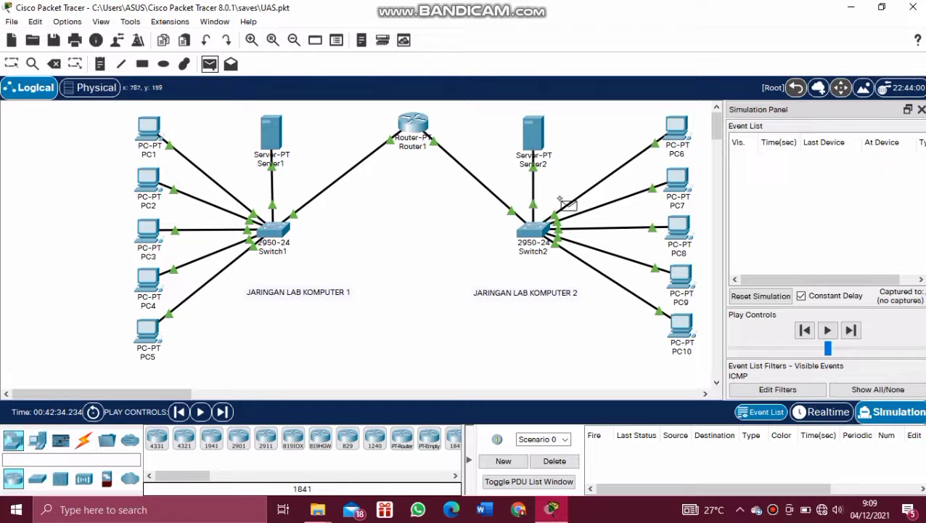
pyautogui.click(681, 190)
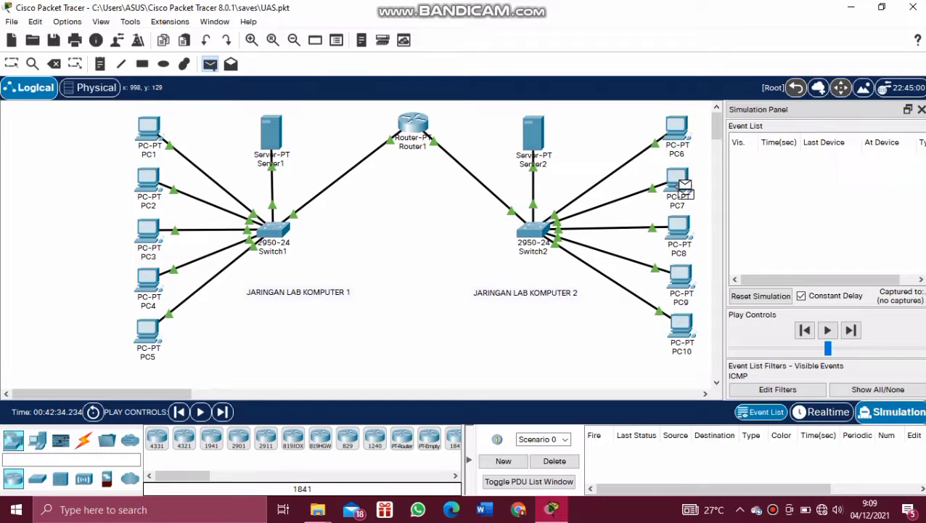
pyautogui.click(679, 240)
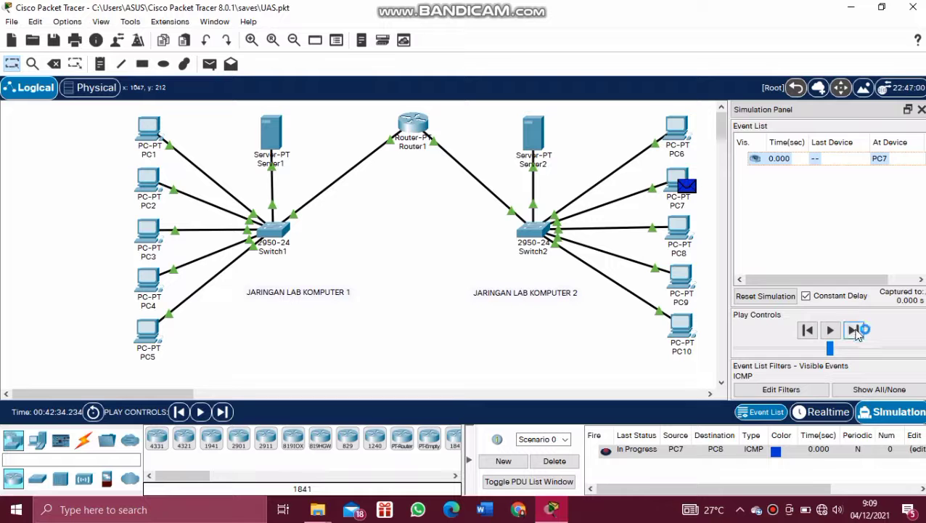
pyautogui.click(854, 330)
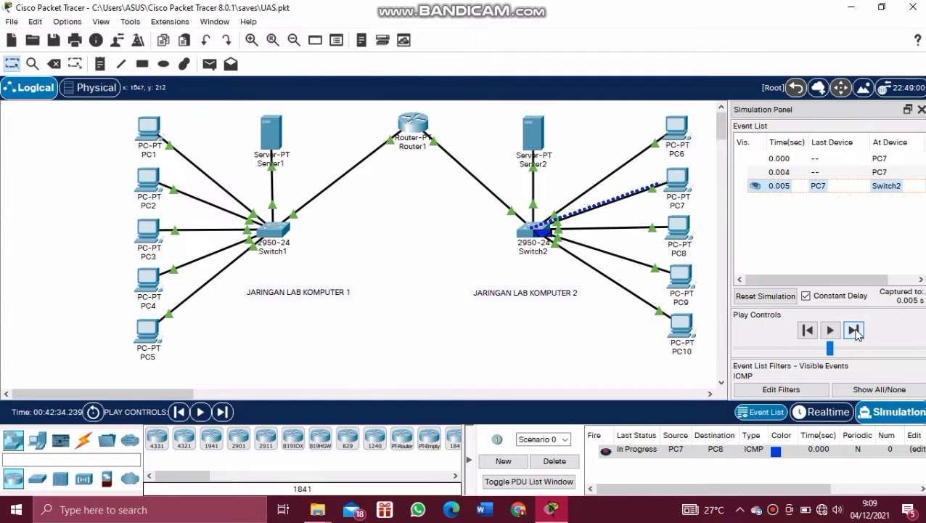
pyautogui.click(854, 330)
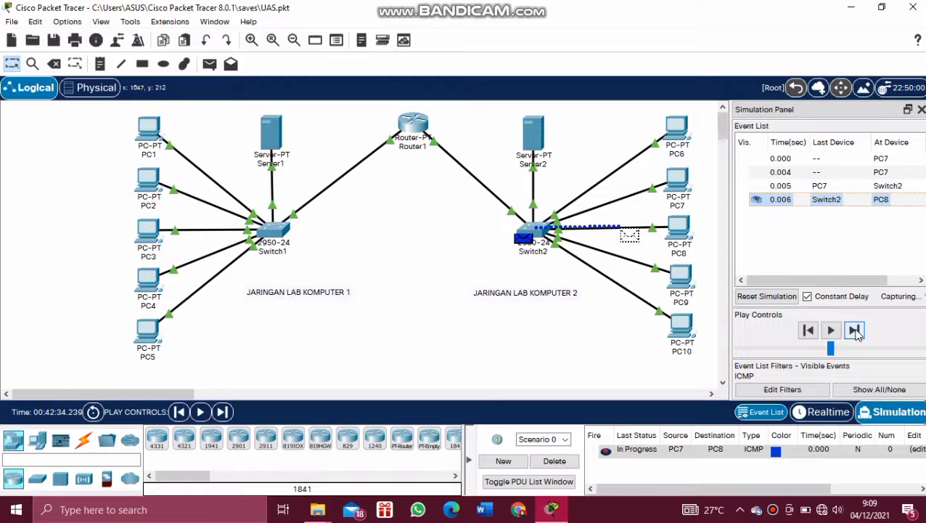
pyautogui.click(854, 330)
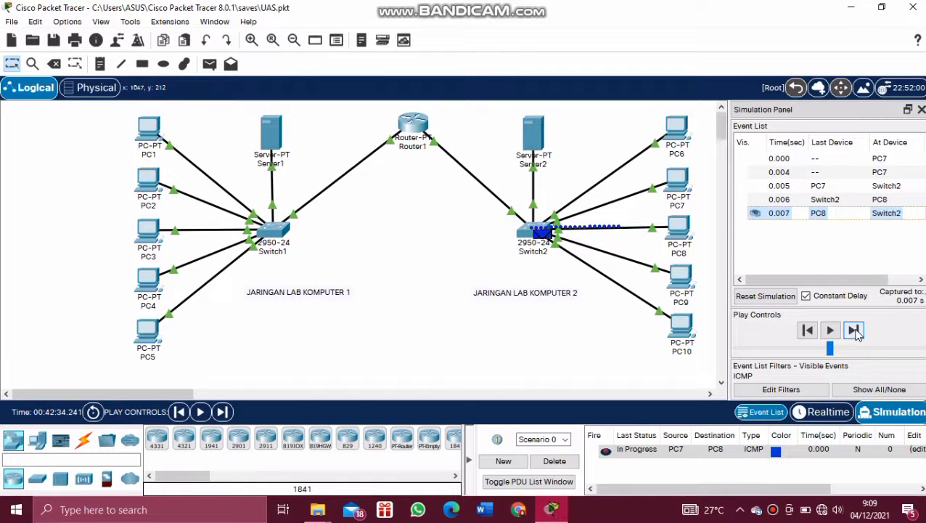
pyautogui.click(854, 330)
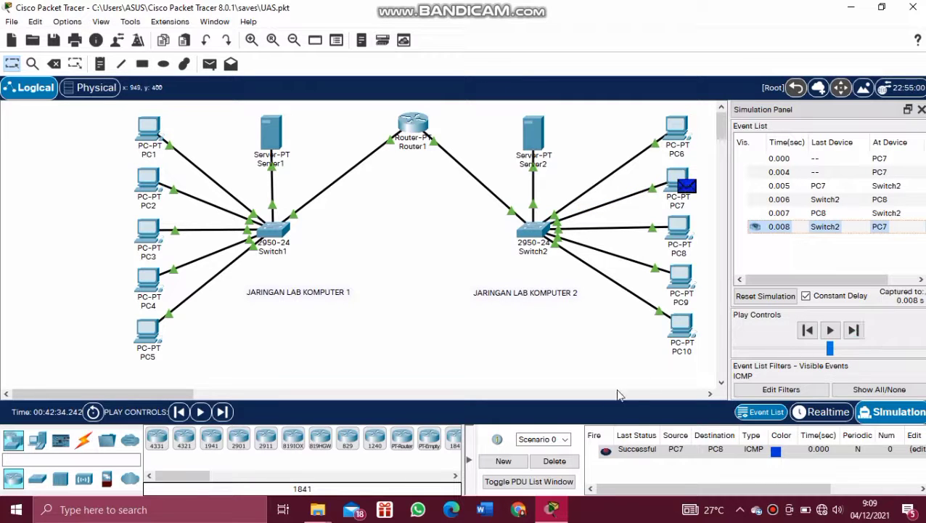
# Delete the PC7-to-PC8 scenario, send a simple PDU from PC8 to PC9 and step the simulation until PC8 receives the reply
pyautogui.click(554, 461)
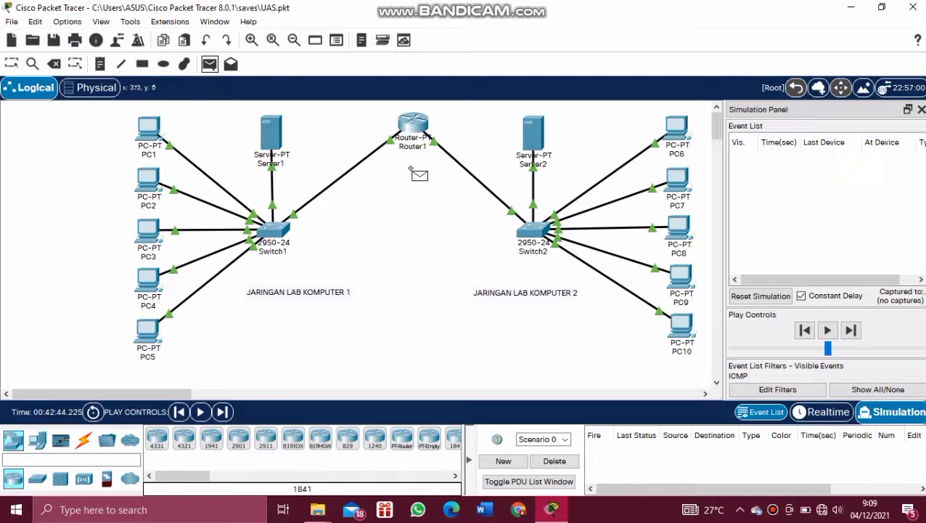
pyautogui.click(681, 230)
pyautogui.click(683, 283)
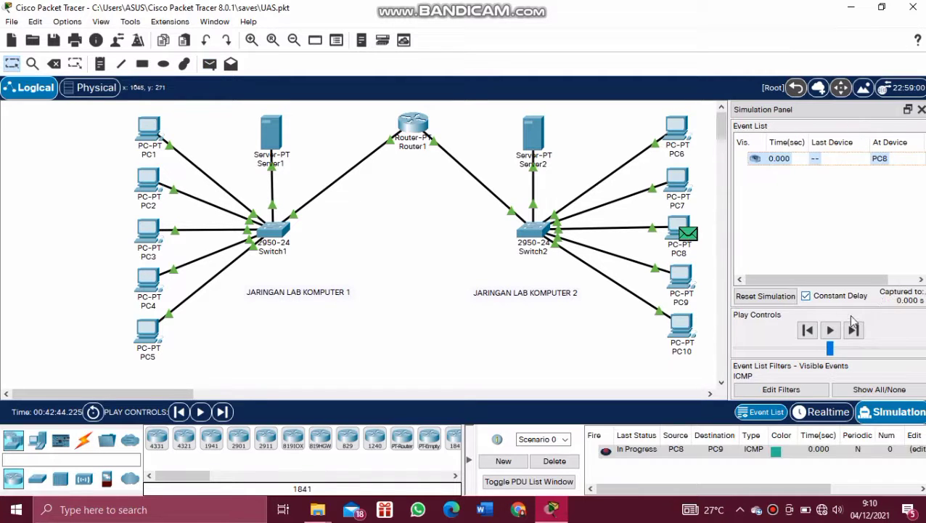
pyautogui.click(856, 331)
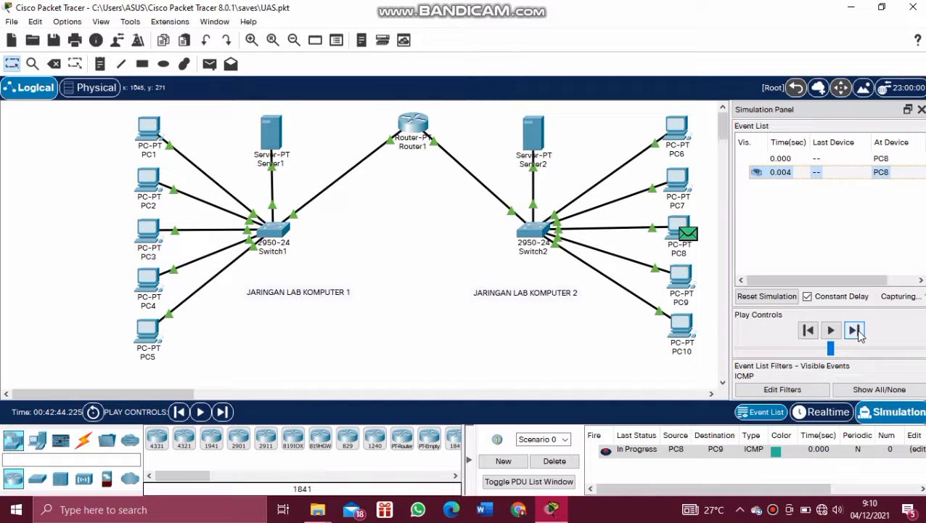
pyautogui.click(855, 331)
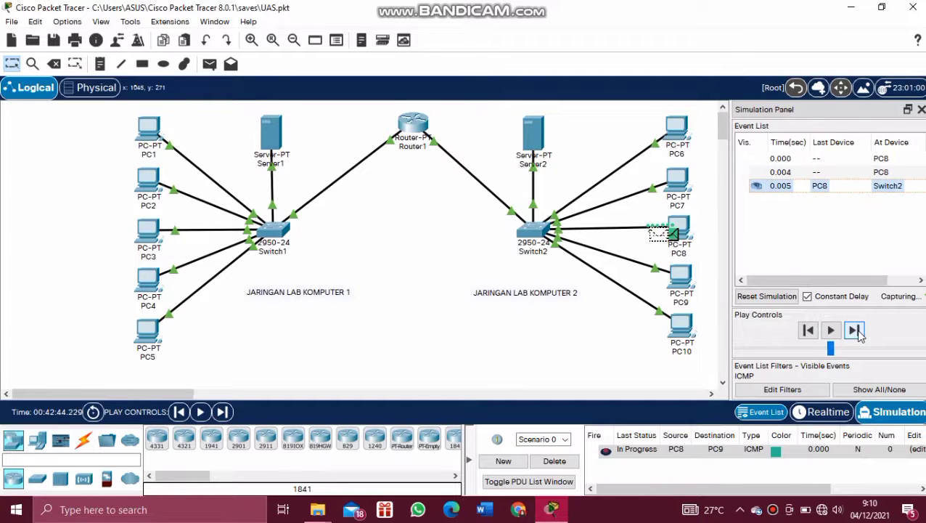
pyautogui.click(856, 330)
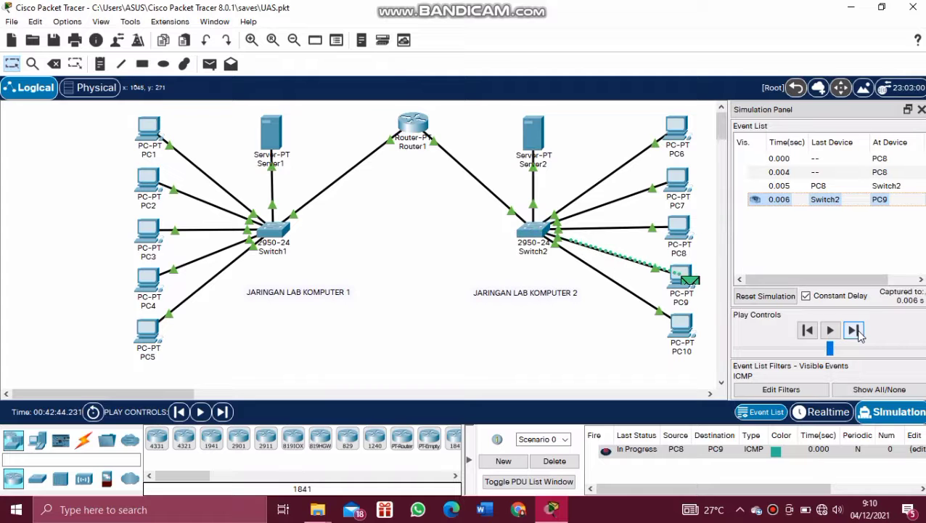
pyautogui.click(855, 330)
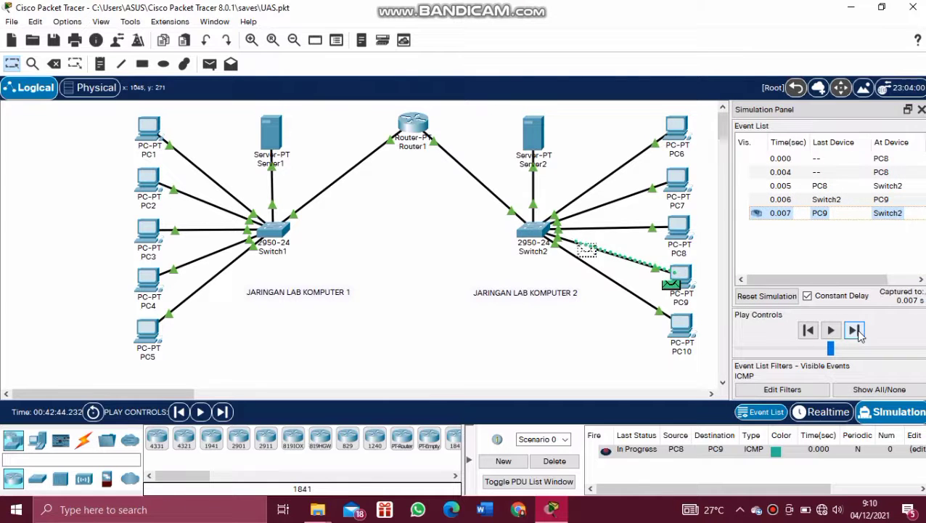
pyautogui.click(855, 331)
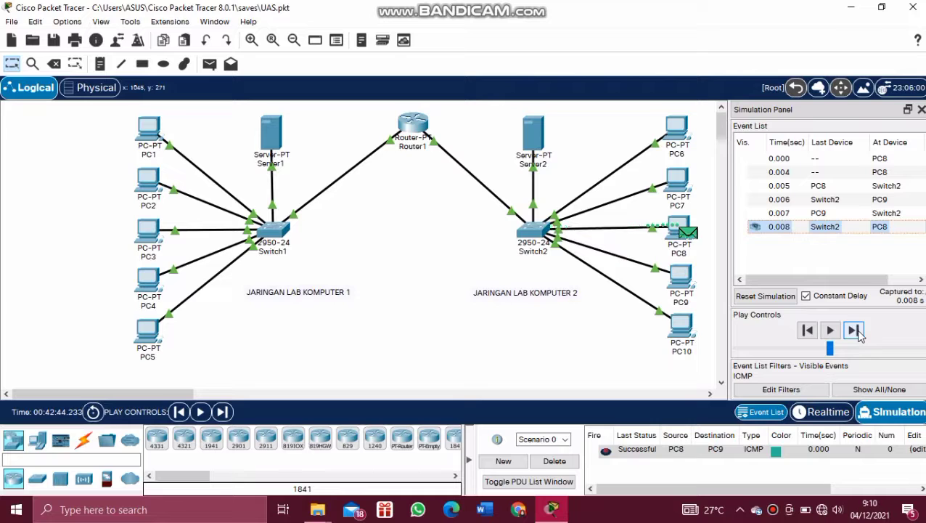
# Delete the PC8-to-PC9 scenario, send a simple PDU from PC9 to PC10 and step the simulation until PC9 receives the reply
pyautogui.click(555, 460)
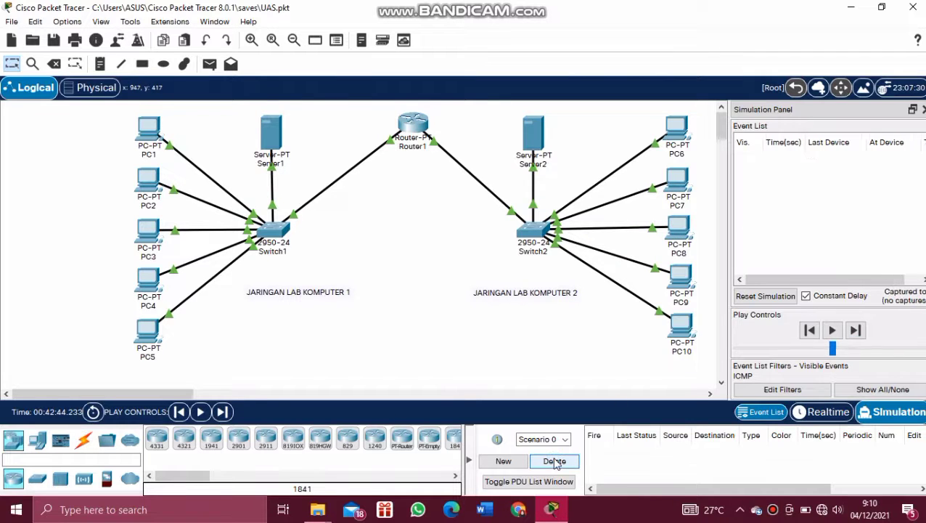
pyautogui.click(209, 64)
pyautogui.click(680, 278)
pyautogui.click(682, 326)
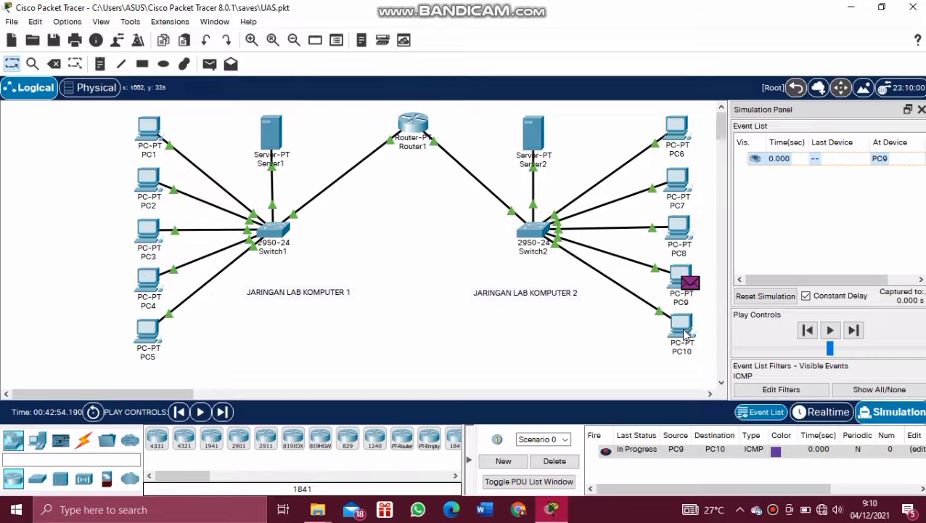
pyautogui.click(853, 331)
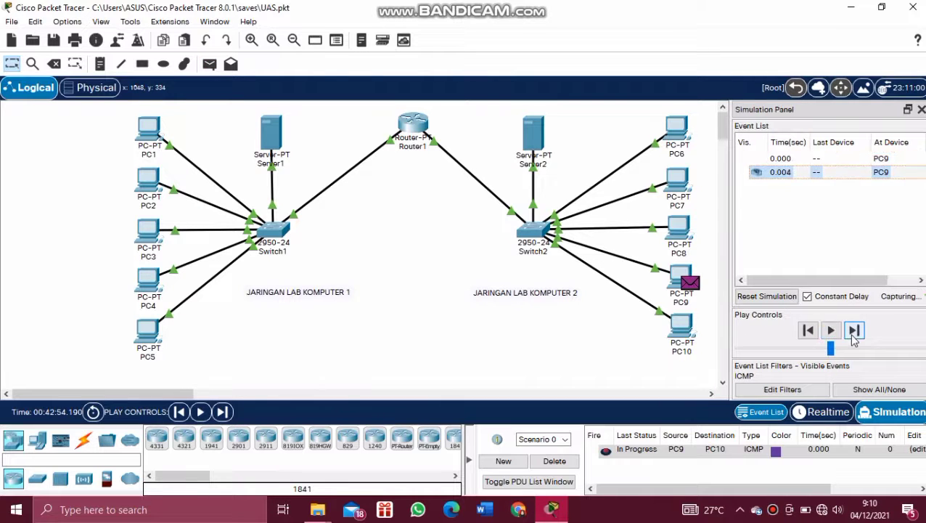
pyautogui.click(853, 331)
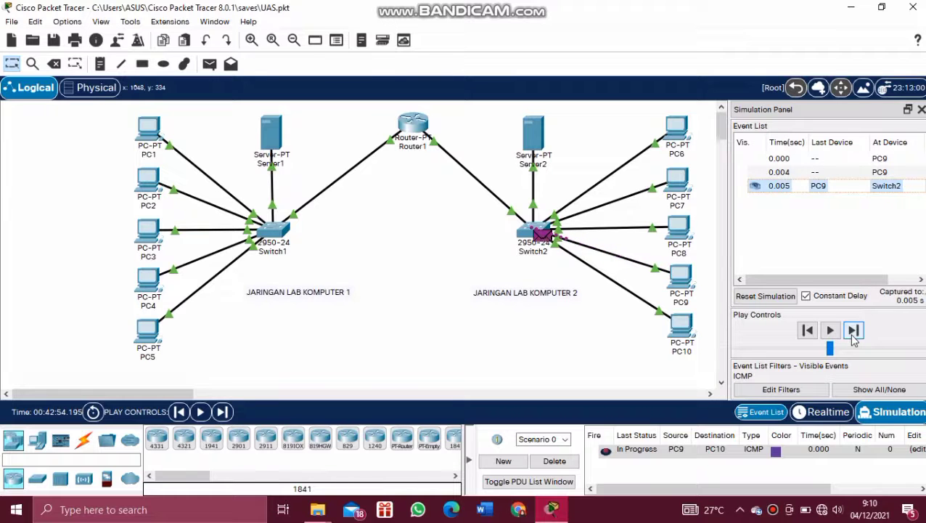
pyautogui.click(854, 331)
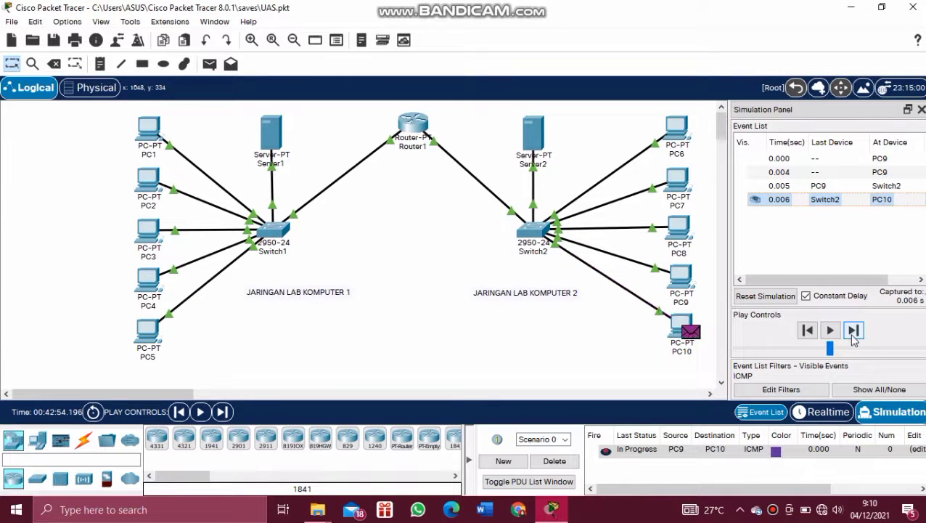
pyautogui.click(853, 332)
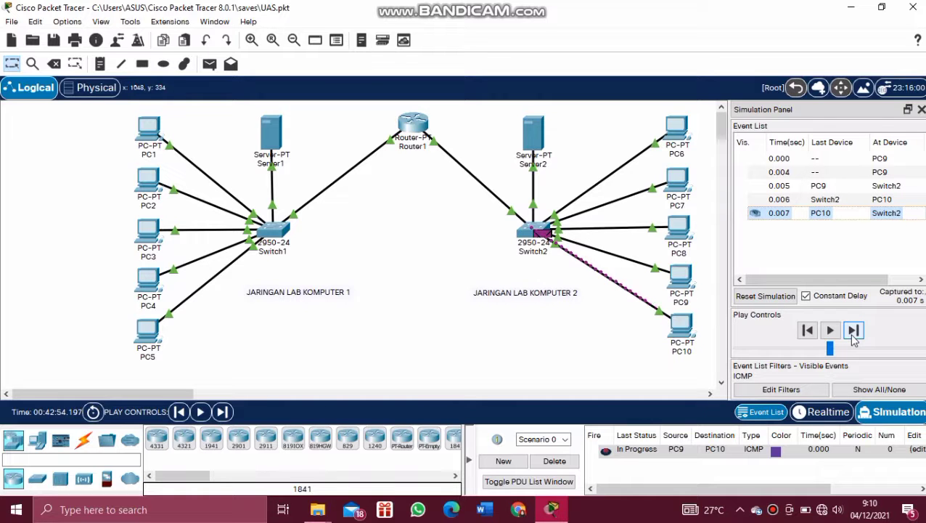
pyautogui.click(854, 332)
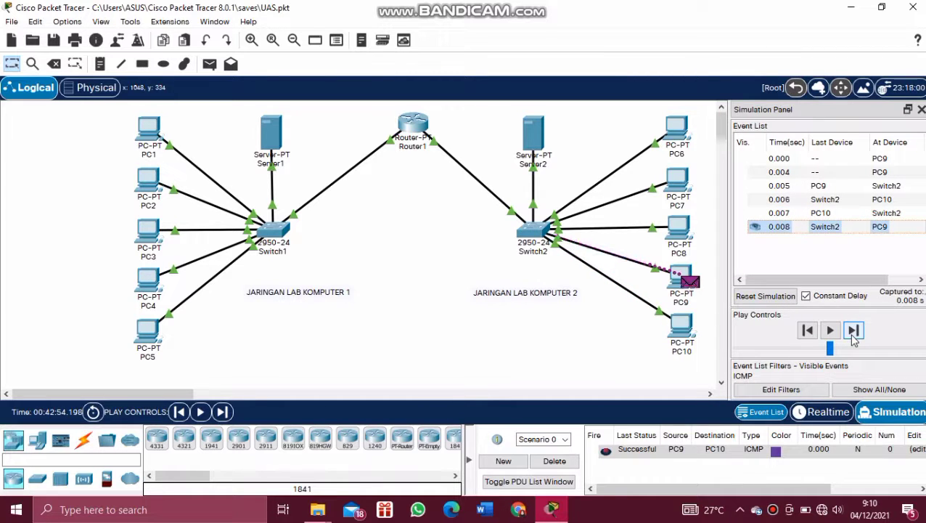
# Delete the PC9-to-PC10 scenario, send a simple PDU from PC6 to PC10 and step the simulation until PC6 receives the reply
pyautogui.click(566, 468)
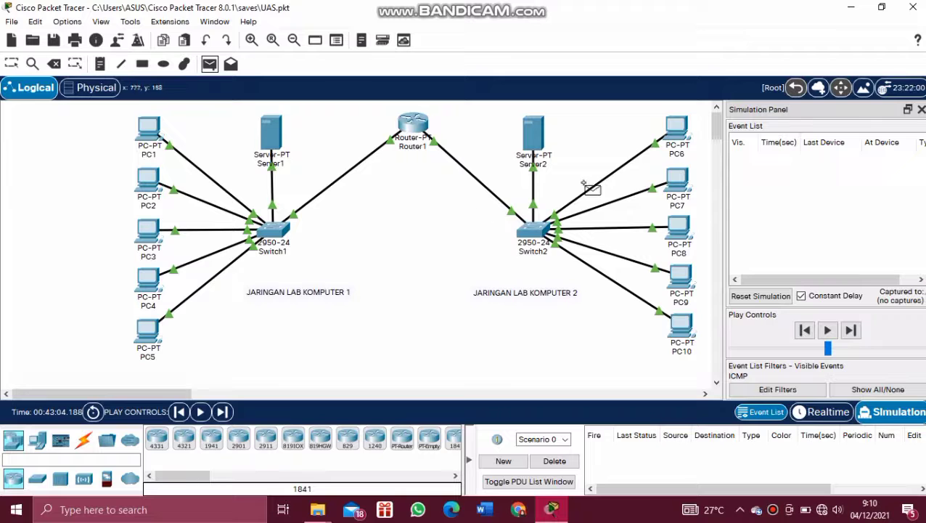
pyautogui.click(667, 132)
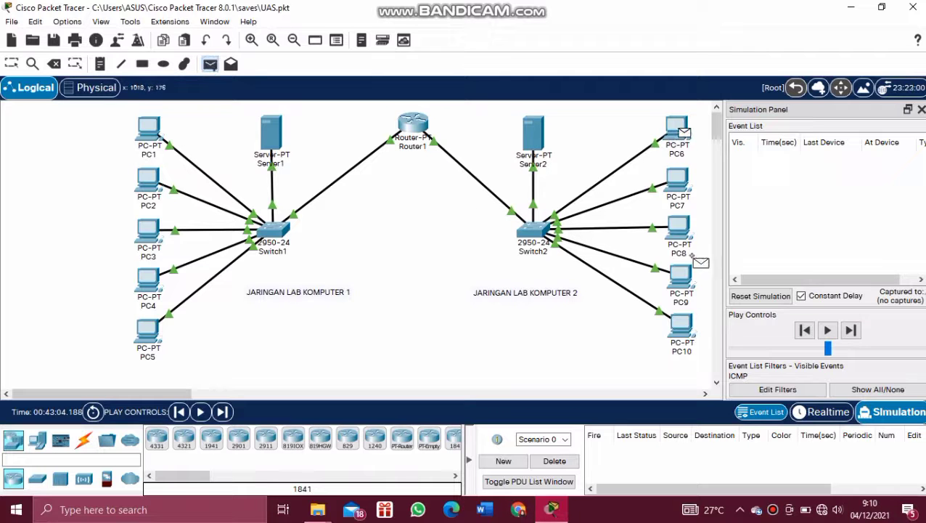
pyautogui.click(681, 319)
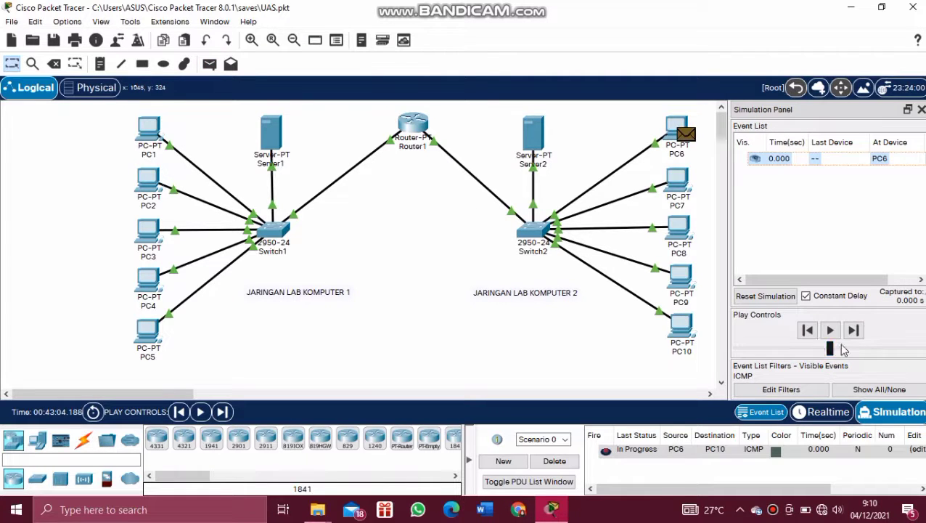
pyautogui.click(855, 331)
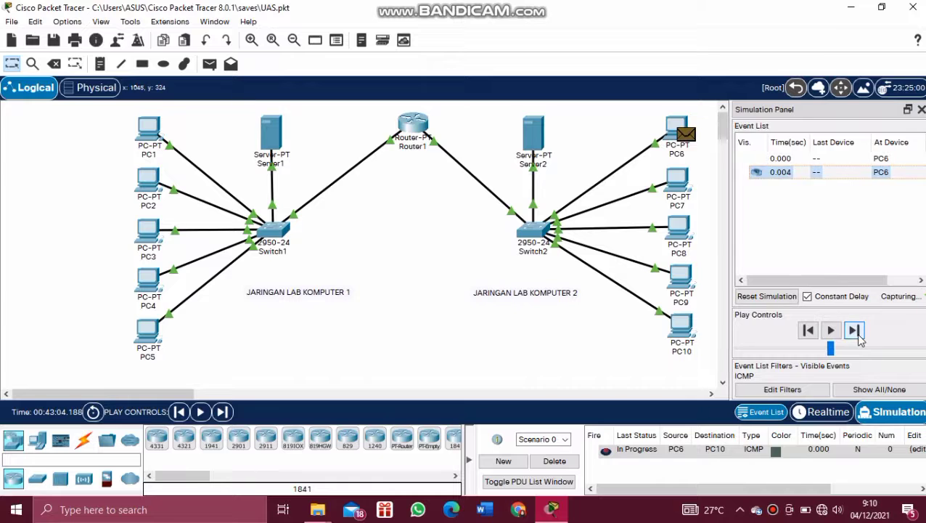
pyautogui.click(859, 337)
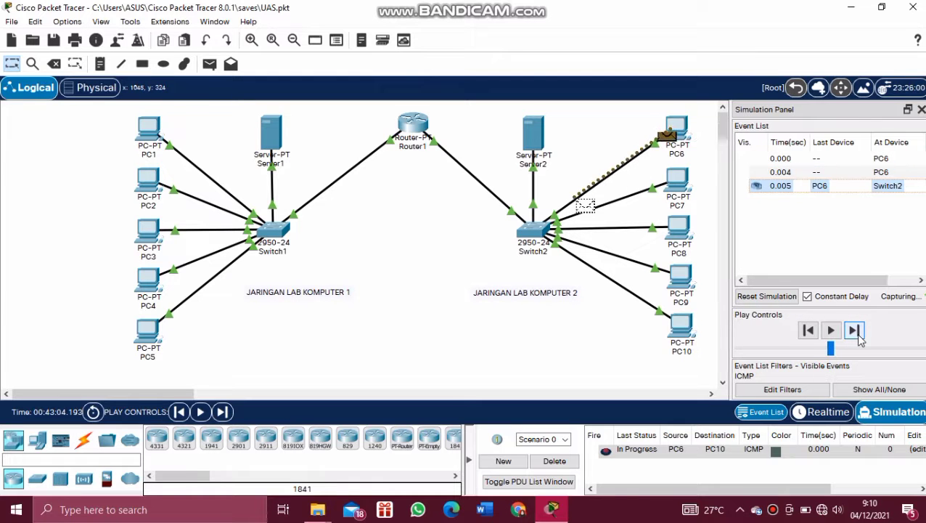
pyautogui.click(858, 337)
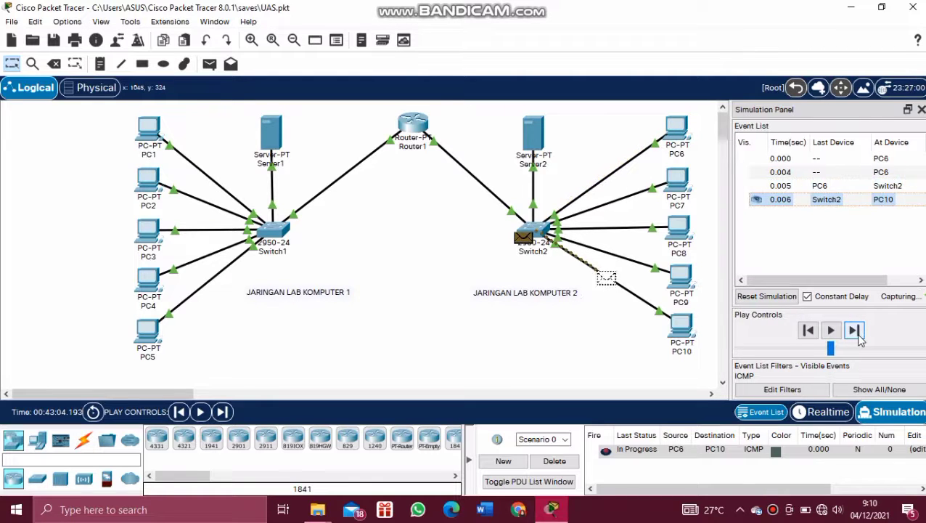
pyautogui.click(859, 337)
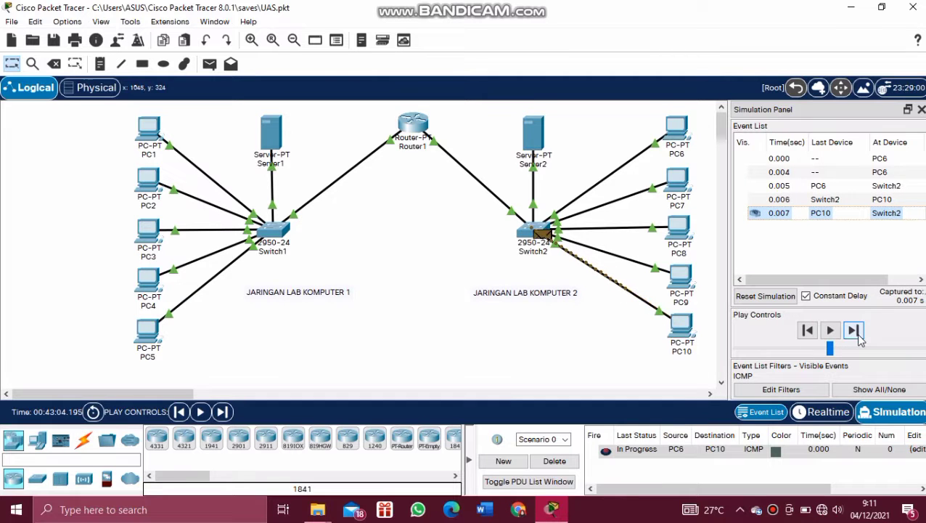
pyautogui.click(857, 332)
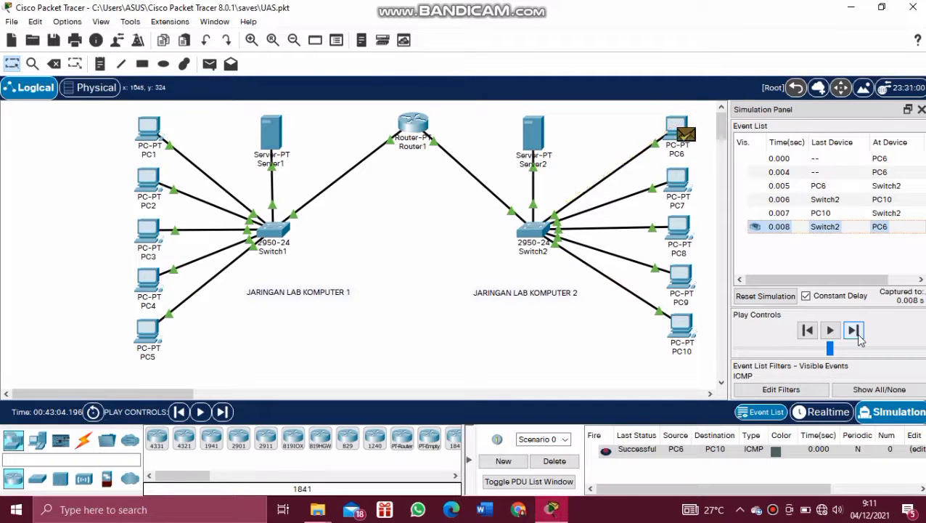
# Delete the PC6-to-PC10 scenario, send a simple PDU from Server2 to PC6 and step the simulation until Server2 receives the reply
pyautogui.click(557, 462)
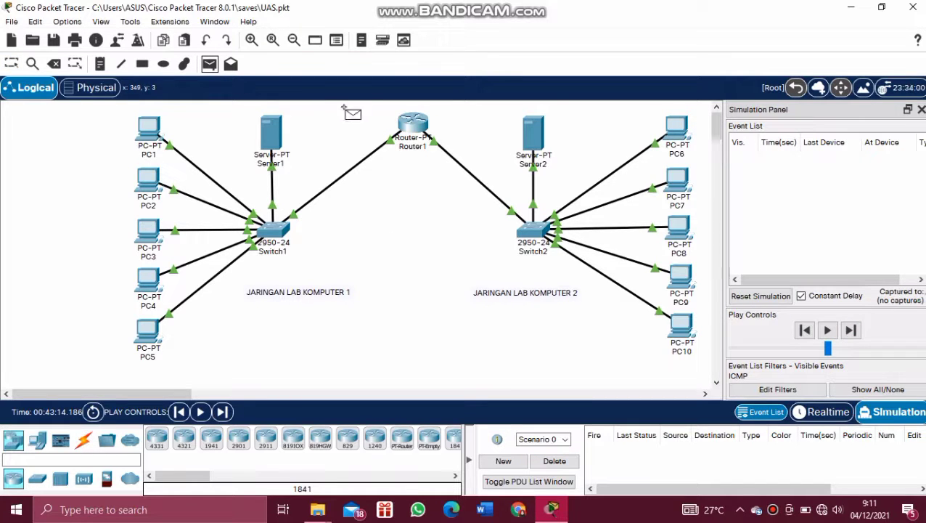
pyautogui.click(524, 123)
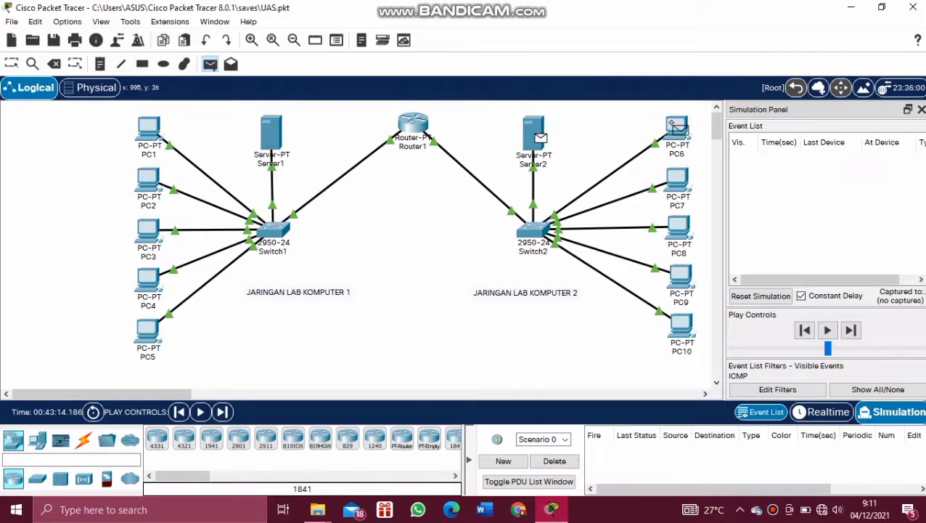
pyautogui.click(676, 125)
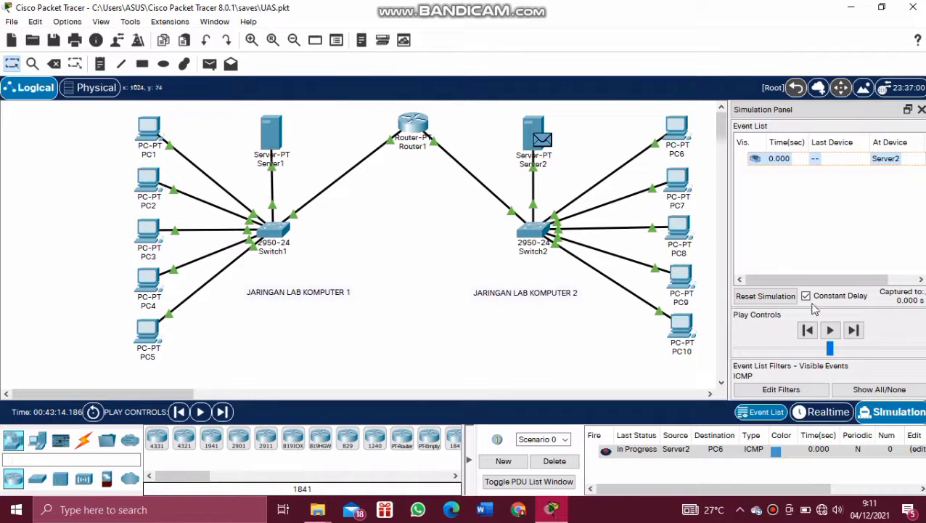
pyautogui.click(854, 330)
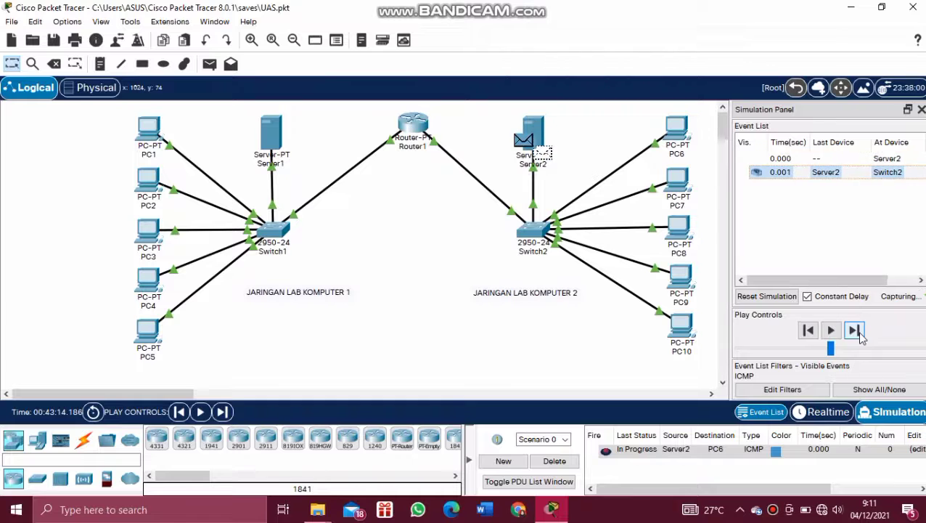
pyautogui.click(859, 334)
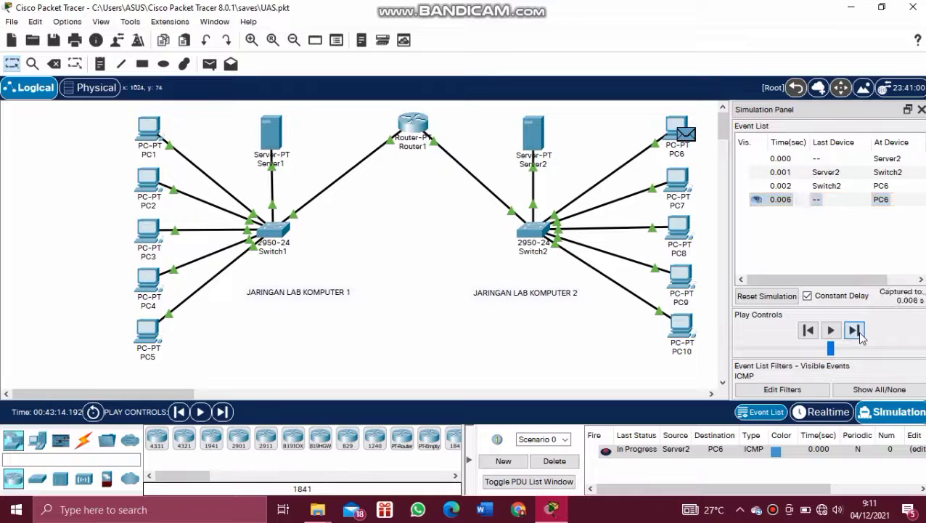
pyautogui.click(860, 334)
pyautogui.click(854, 330)
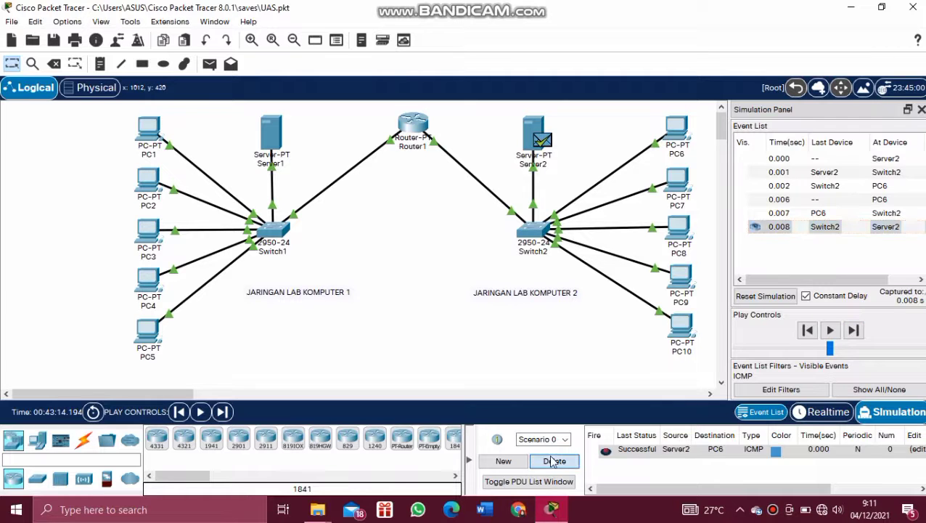
# Delete the Server2-to-PC6 scenario, send a simple PDU from Server2 to PC10 and step the simulation until Server2 receives the reply
pyautogui.click(554, 461)
pyautogui.click(215, 64)
pyautogui.click(528, 143)
pyautogui.click(683, 331)
pyautogui.click(850, 338)
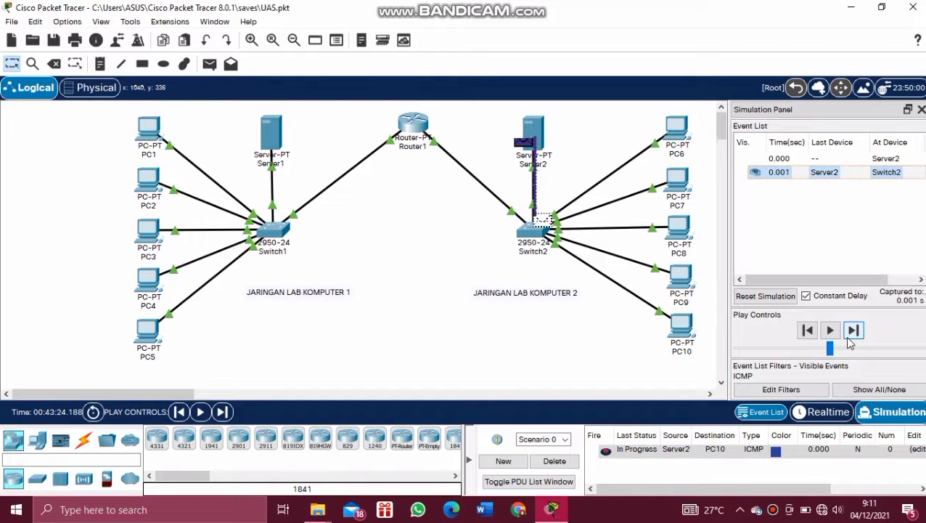
pyautogui.click(849, 338)
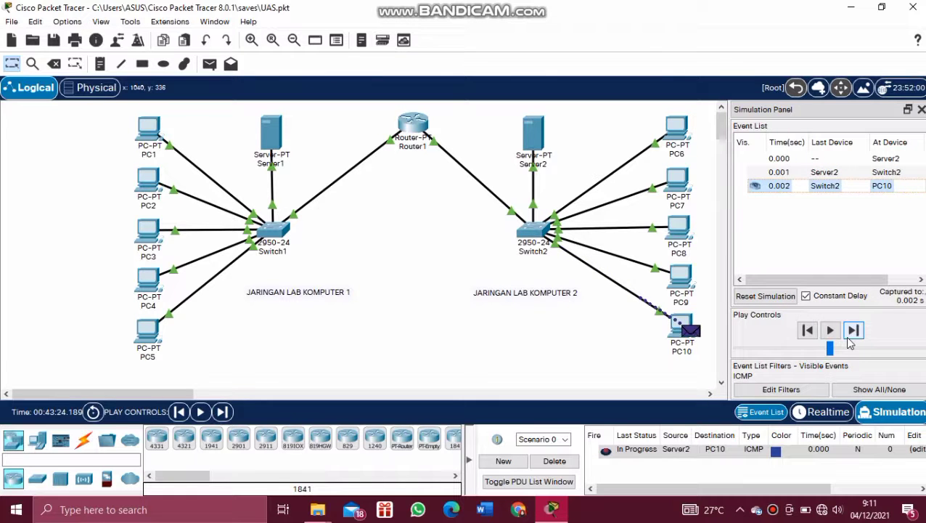
pyautogui.click(849, 338)
pyautogui.click(849, 338)
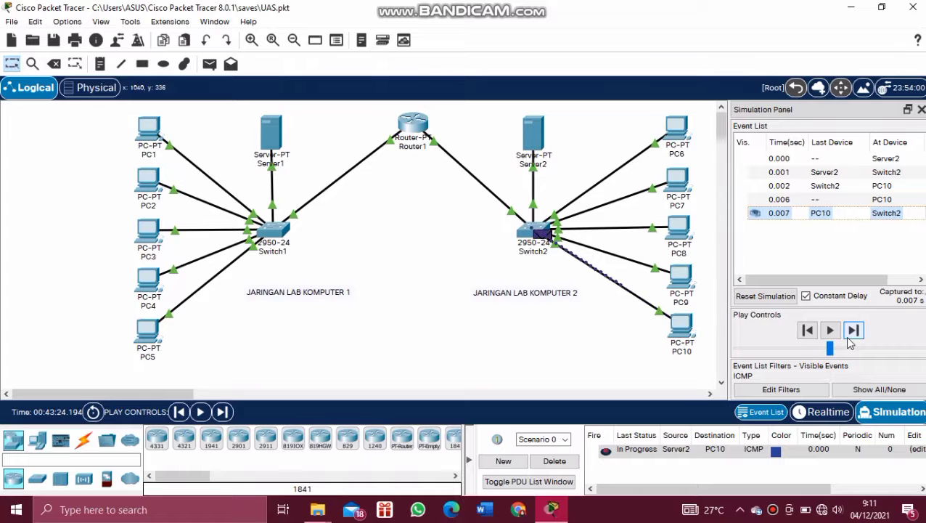
pyautogui.click(849, 339)
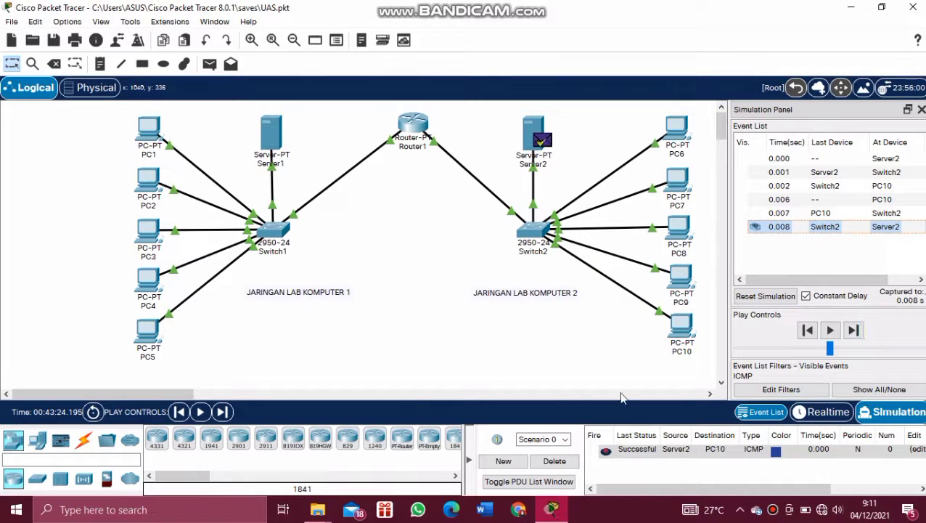
# Delete the Server2-to-PC10 scenario, send a simple PDU from PC6 to PC1 and step the simulation to test connectivity between the labs
pyautogui.click(555, 462)
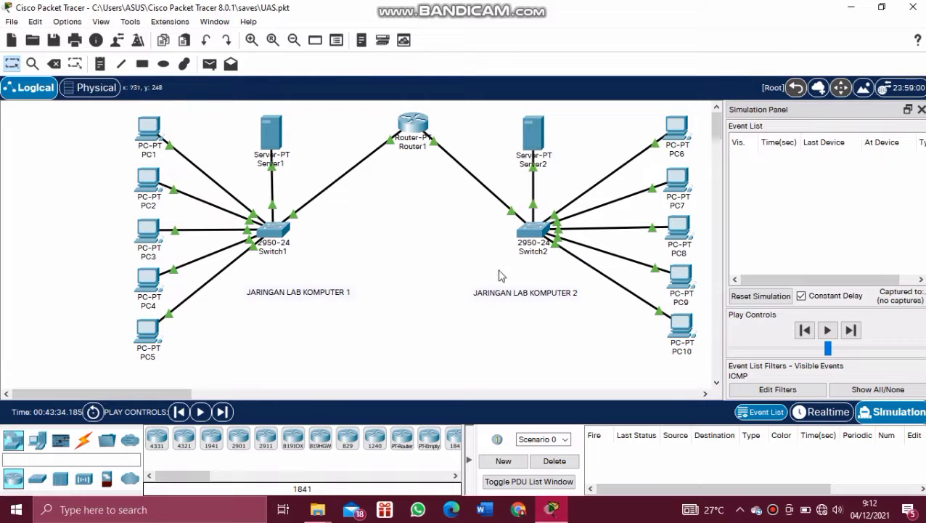
pyautogui.click(209, 69)
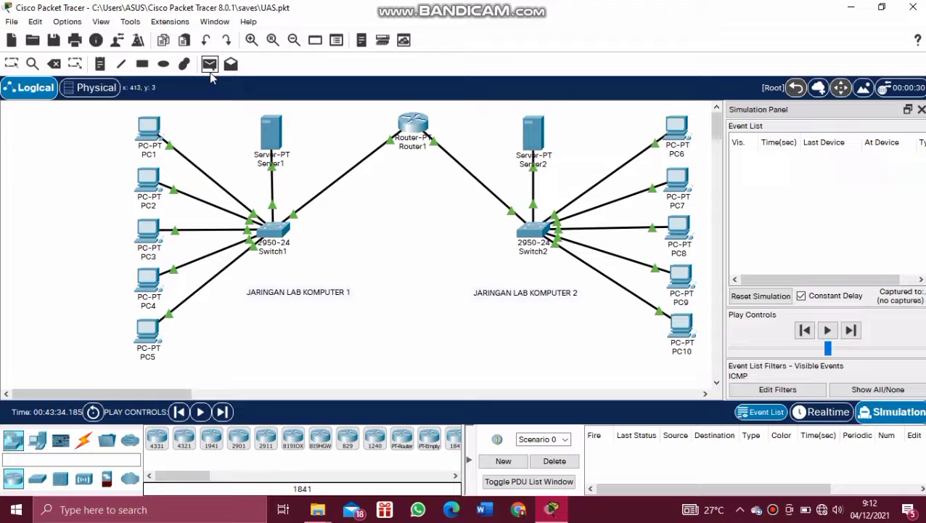
pyautogui.click(156, 132)
pyautogui.click(854, 332)
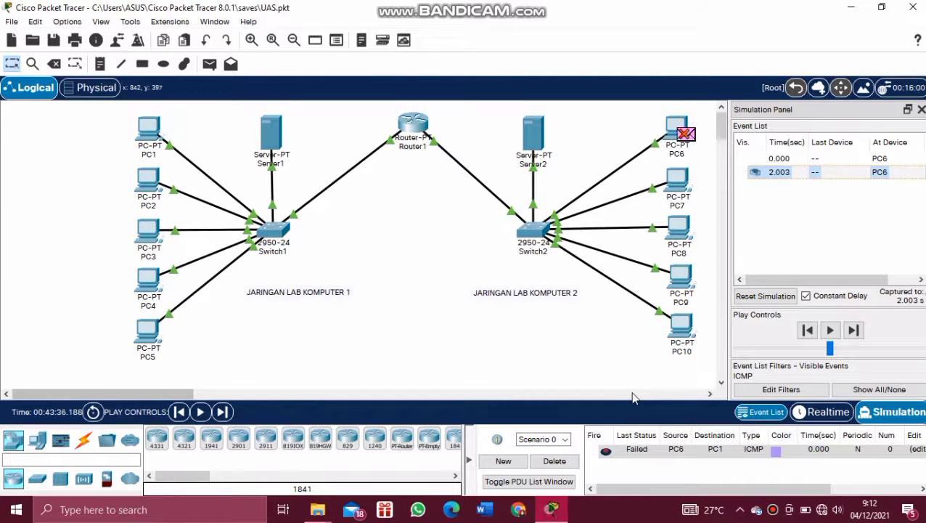
# Delete the PC6-to-PC1 scenario and return the network to Realtime mode
pyautogui.click(562, 467)
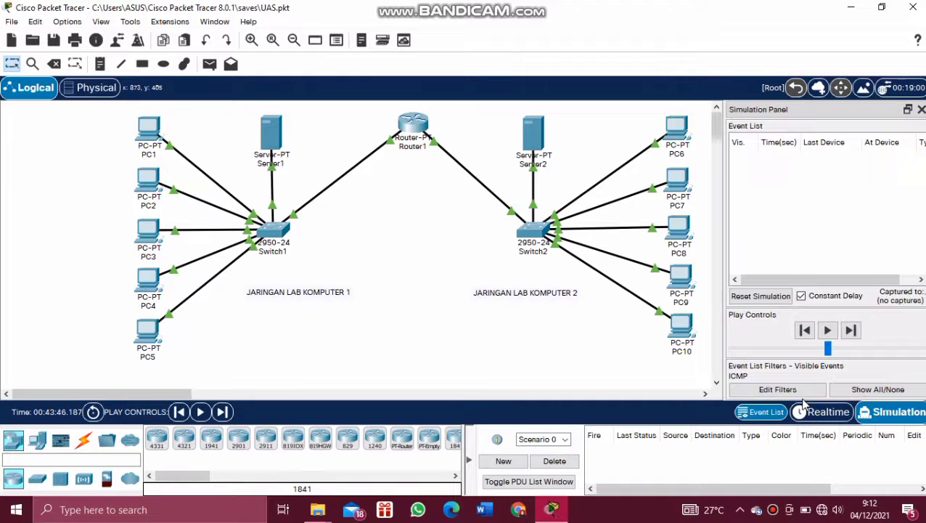
pyautogui.click(811, 421)
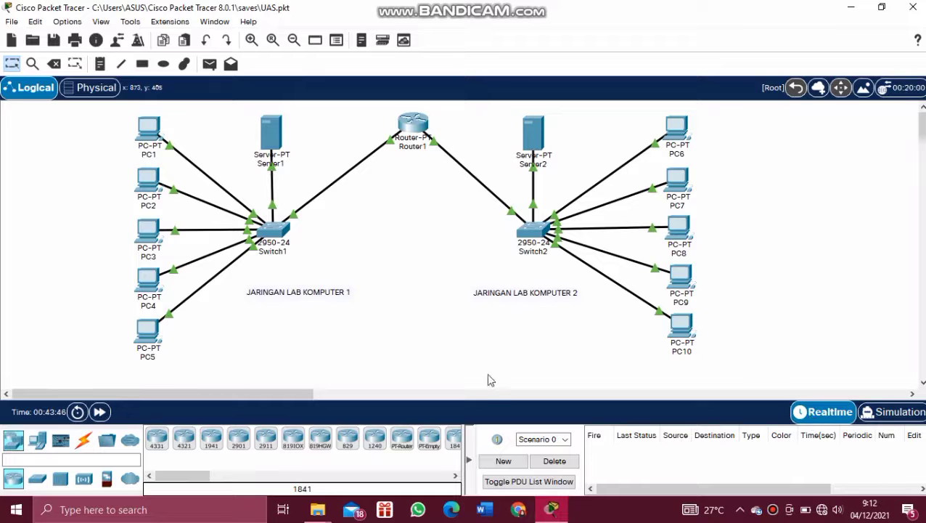